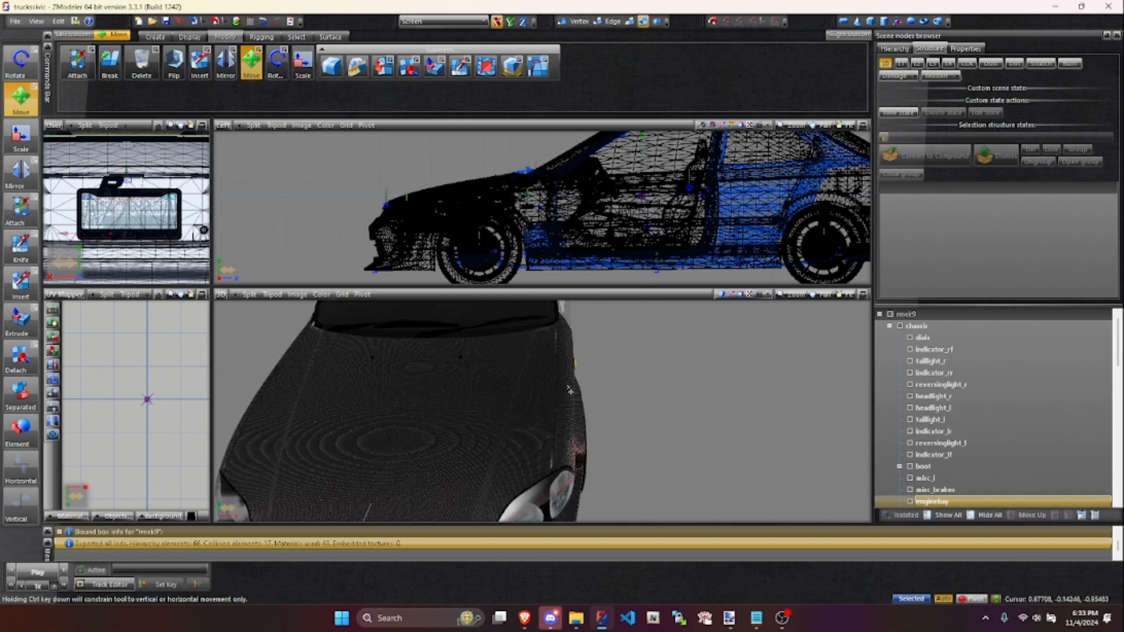
- Examine the car model's hood, front, interior and rear
{"action": "scroll", "coordinate": [547, 382], "scroll_direction": "down", "scroll_amount": 6}
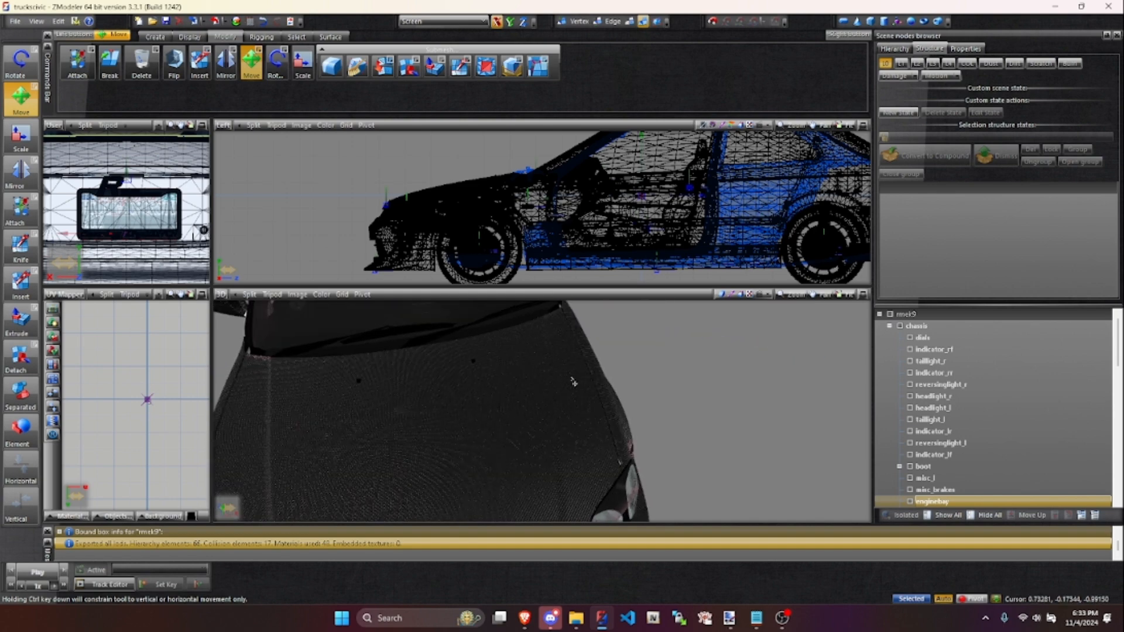
{"action": "scroll", "coordinate": [480, 354], "scroll_direction": "up", "scroll_amount": 5}
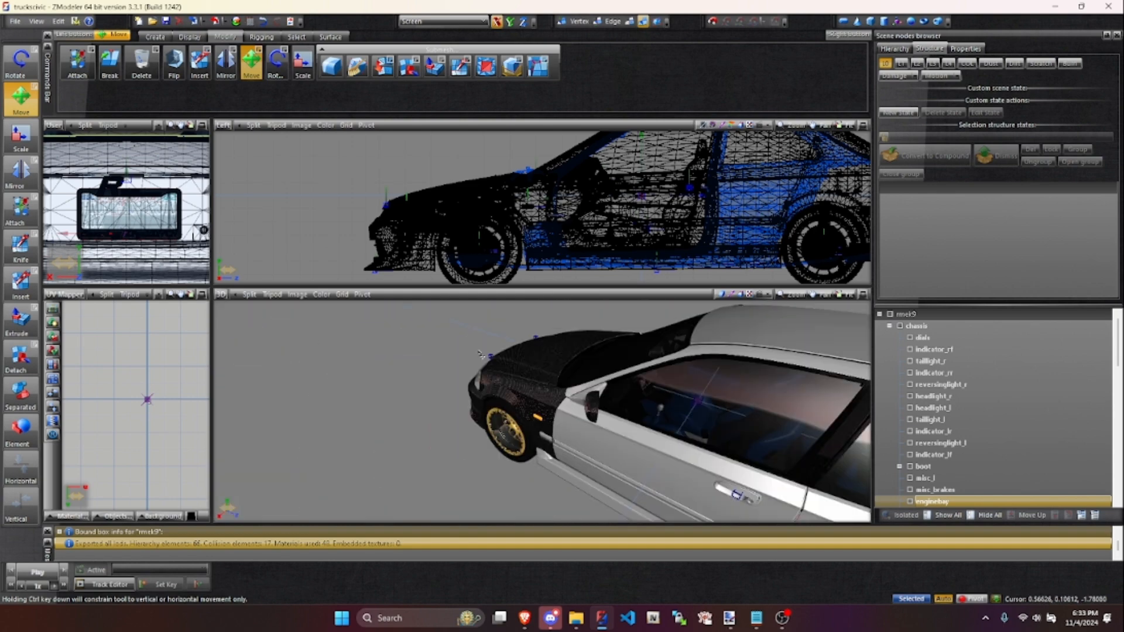
{"action": "scroll", "coordinate": [481, 353], "scroll_direction": "up", "scroll_amount": 4}
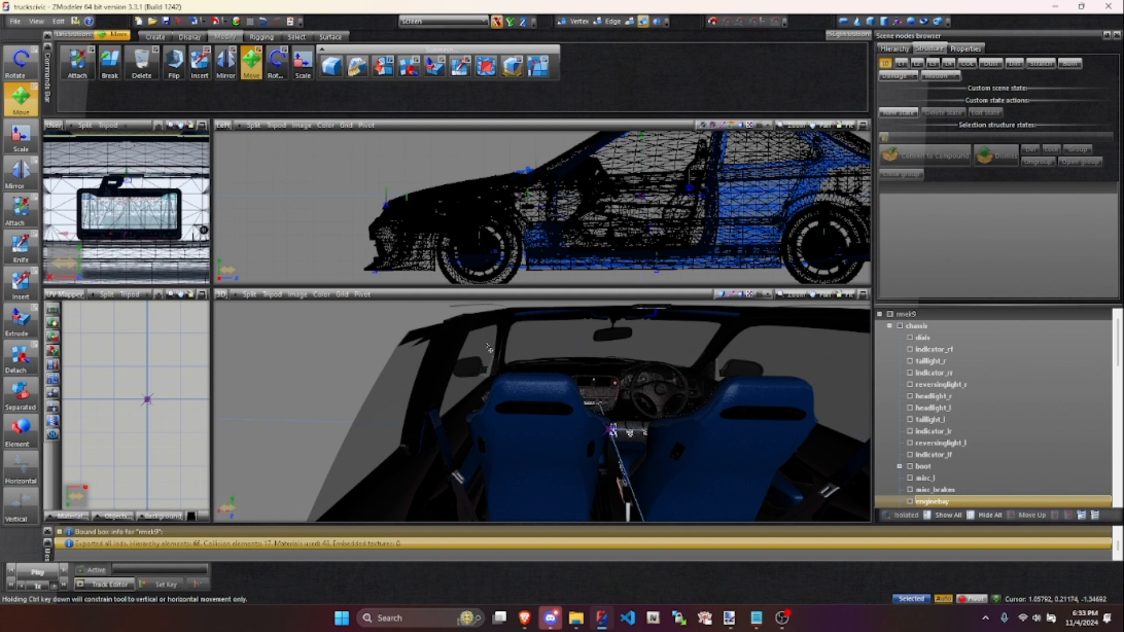
{"action": "scroll", "coordinate": [489, 348], "scroll_direction": "down", "scroll_amount": 8}
{"action": "scroll", "coordinate": [535, 361], "scroll_direction": "up", "scroll_amount": 2}
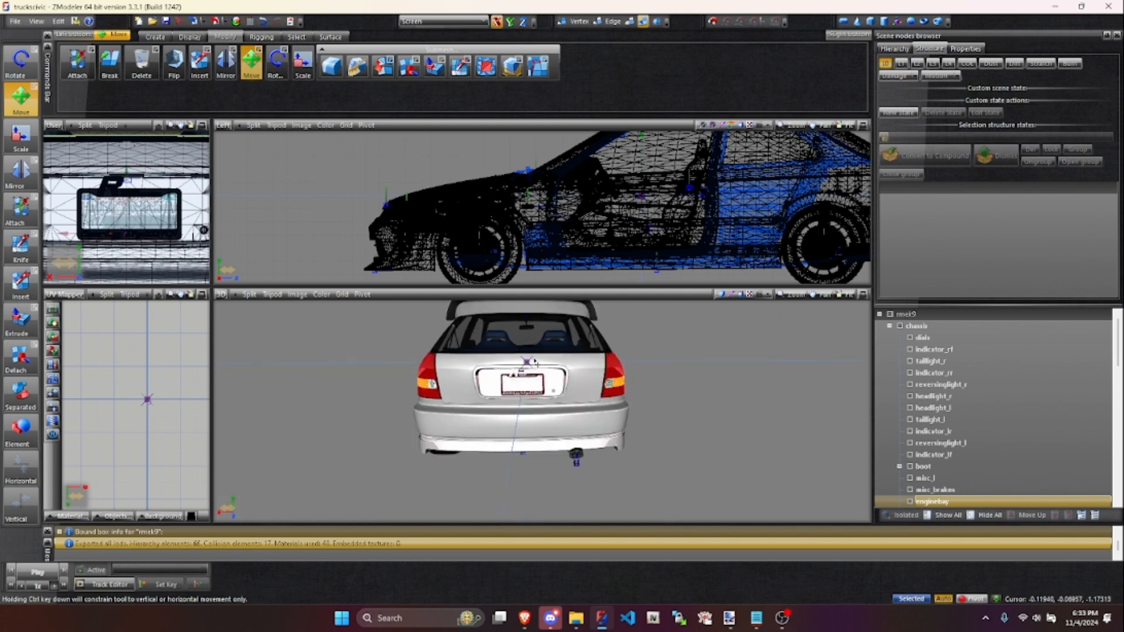
{"action": "scroll", "coordinate": [534, 361], "scroll_direction": "up", "scroll_amount": 1}
- Check the boot node by hiding and reshowing it, and make the boot mesh active for editing
{"action": "left_click", "coordinate": [939, 444]}
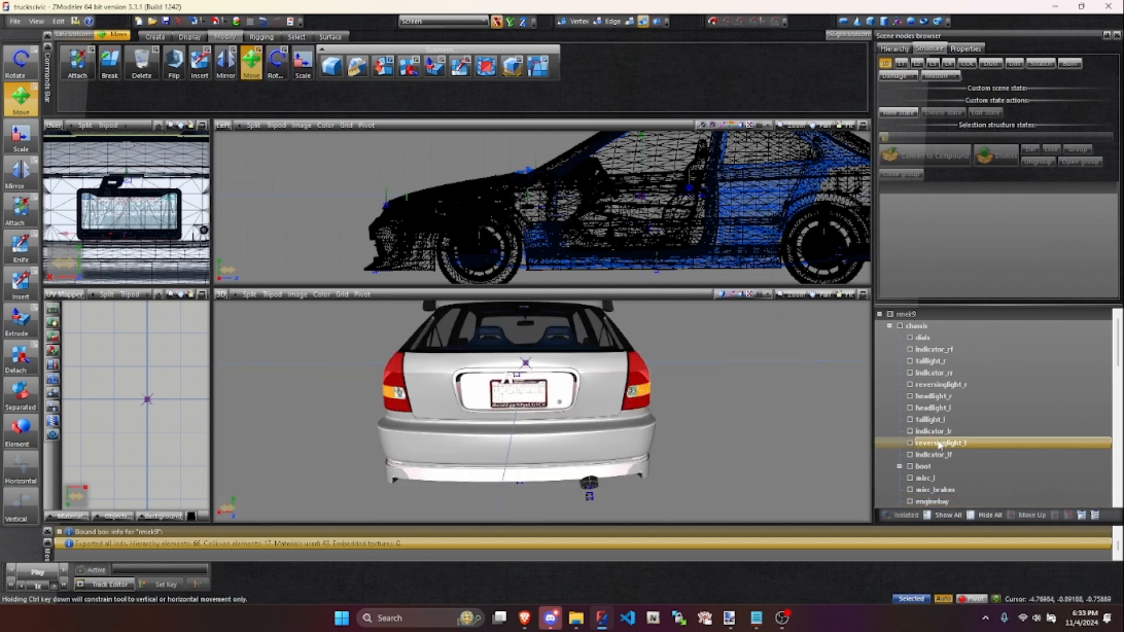
{"action": "scroll", "coordinate": [938, 444], "scroll_direction": "down", "scroll_amount": 2}
{"action": "left_click", "coordinate": [939, 420]}
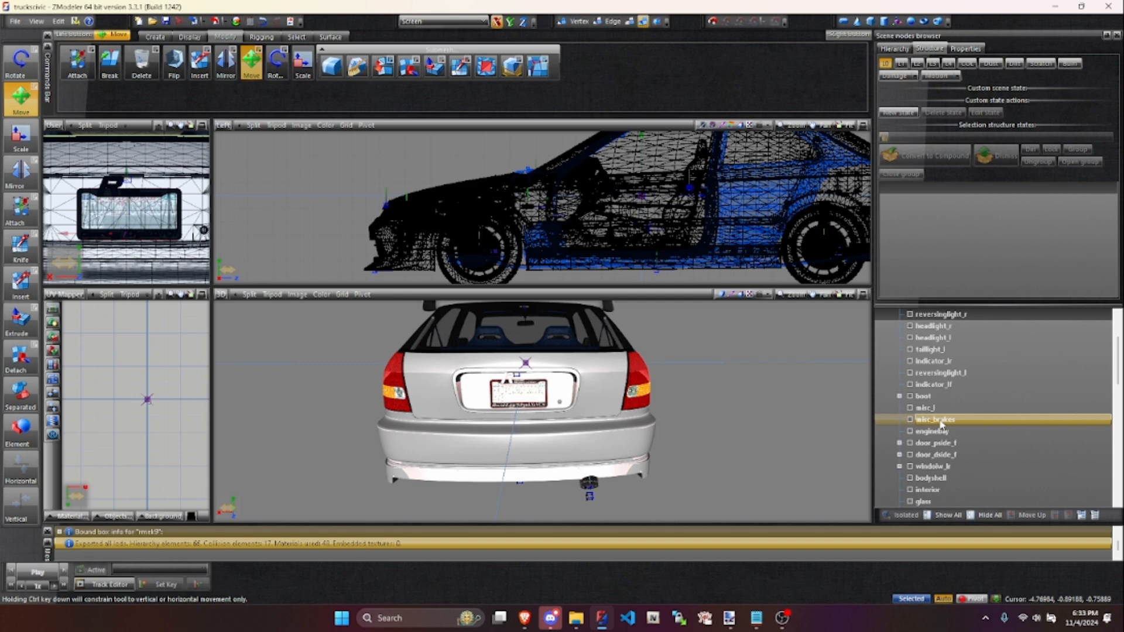
{"action": "left_click", "coordinate": [910, 398]}
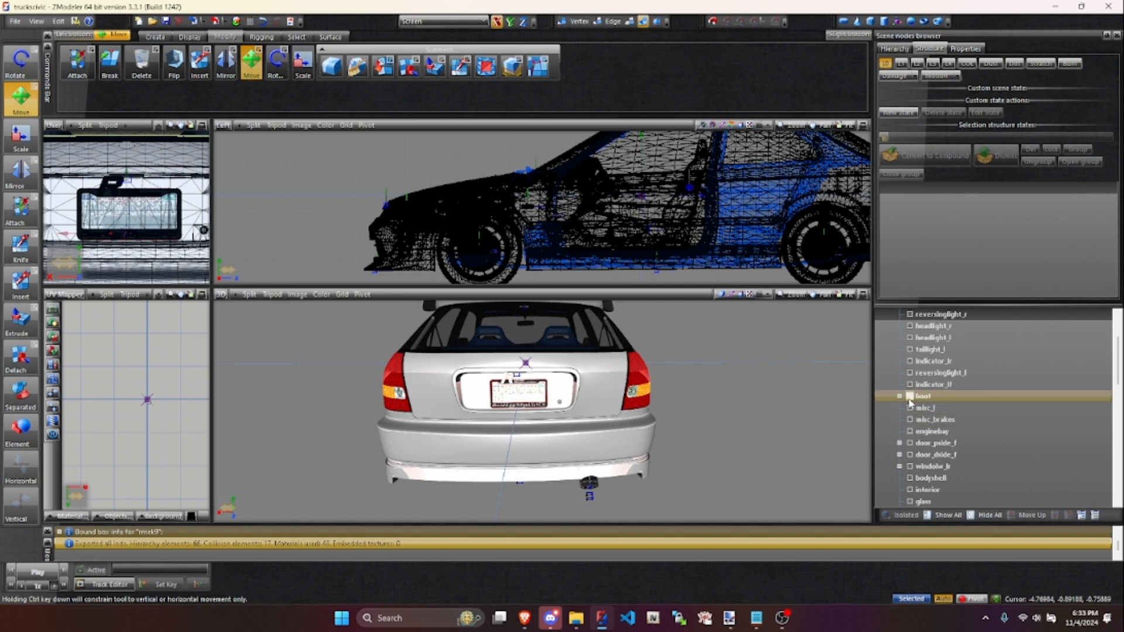
{"action": "left_click", "coordinate": [911, 397]}
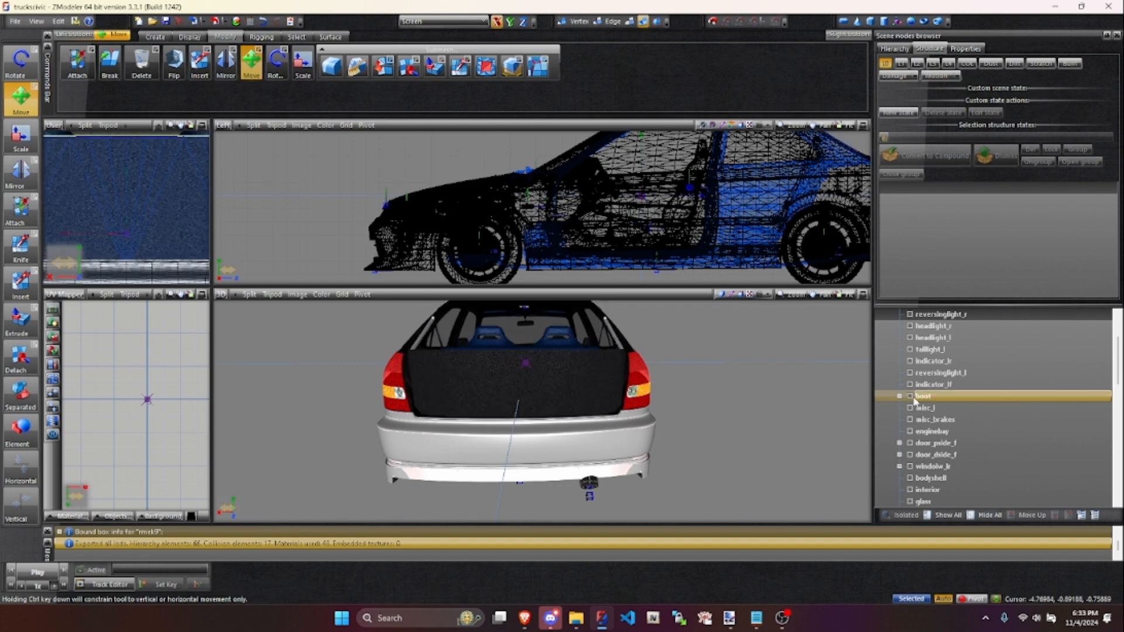
{"action": "left_click", "coordinate": [910, 396]}
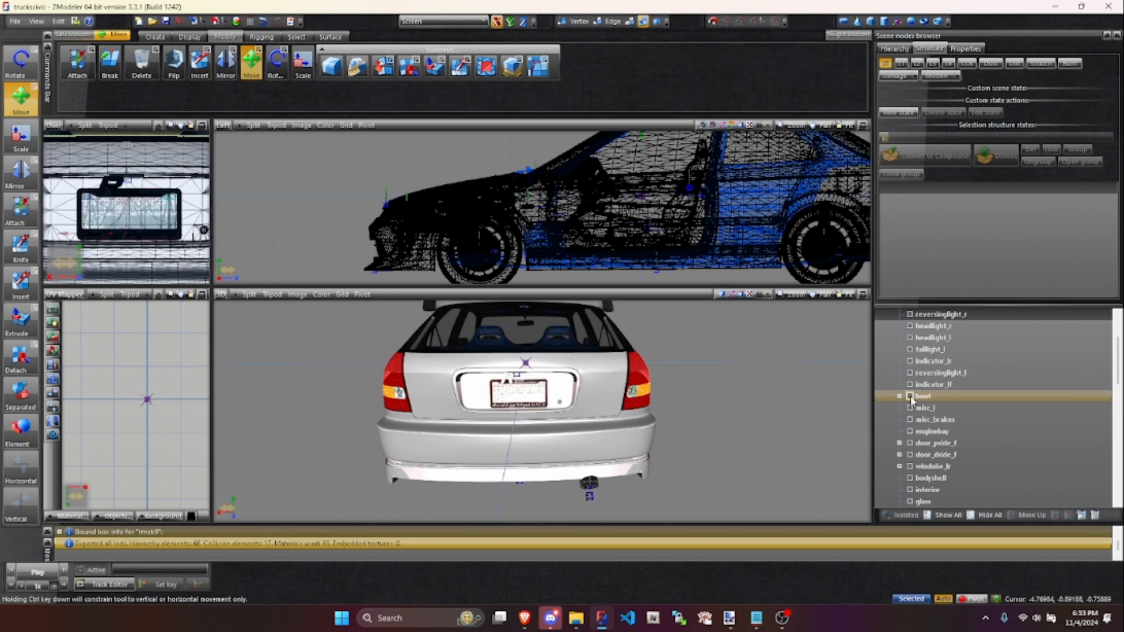
{"action": "left_click", "coordinate": [911, 398]}
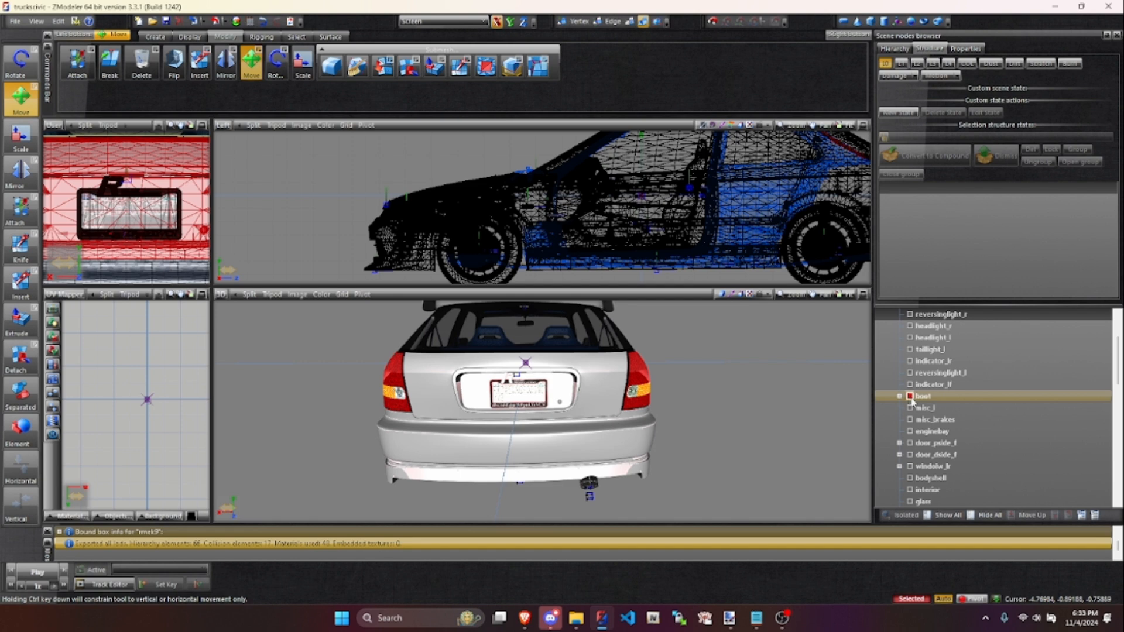
{"action": "scroll", "coordinate": [151, 158], "scroll_direction": "down", "scroll_amount": 5}
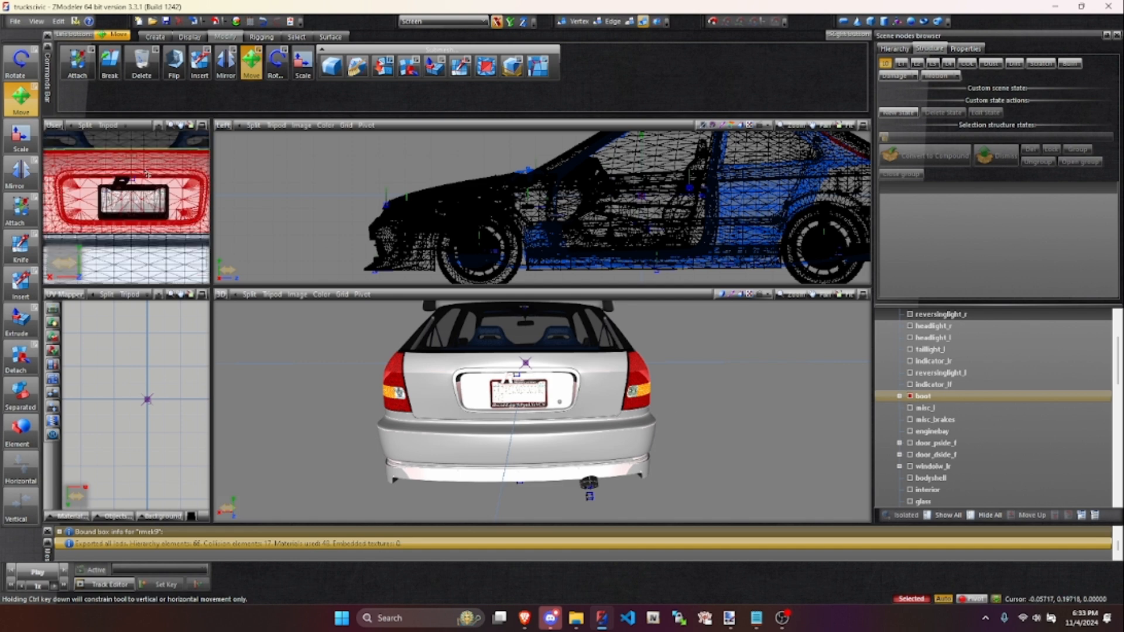
{"action": "scroll", "coordinate": [128, 181], "scroll_direction": "down", "scroll_amount": 2}
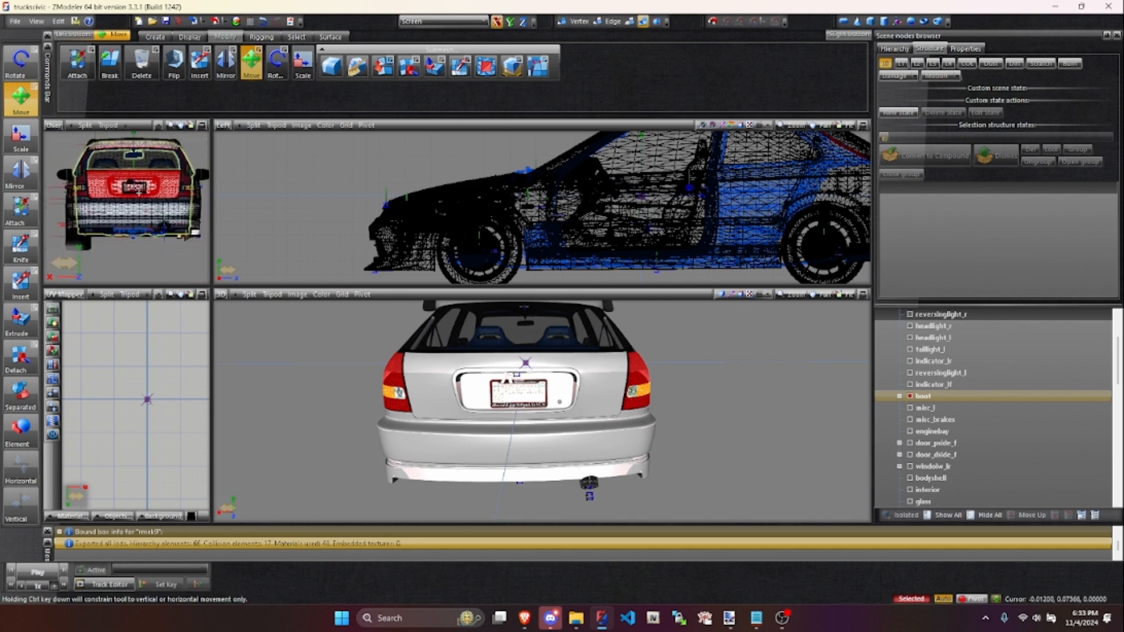
- Search the materials for carbon and replace the boot's vehicle_generic_smallspecmap material with the carbon material
{"action": "left_click", "coordinate": [236, 22]}
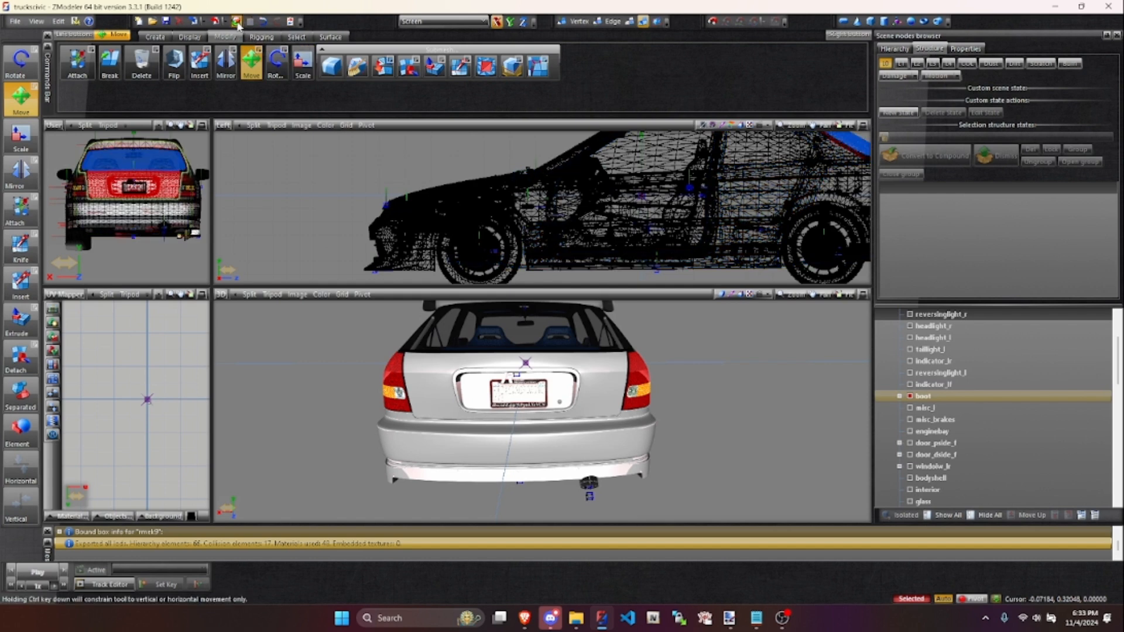
{"action": "left_click_drag", "start_coordinate": [642, 130], "coordinate": [297, 120]}
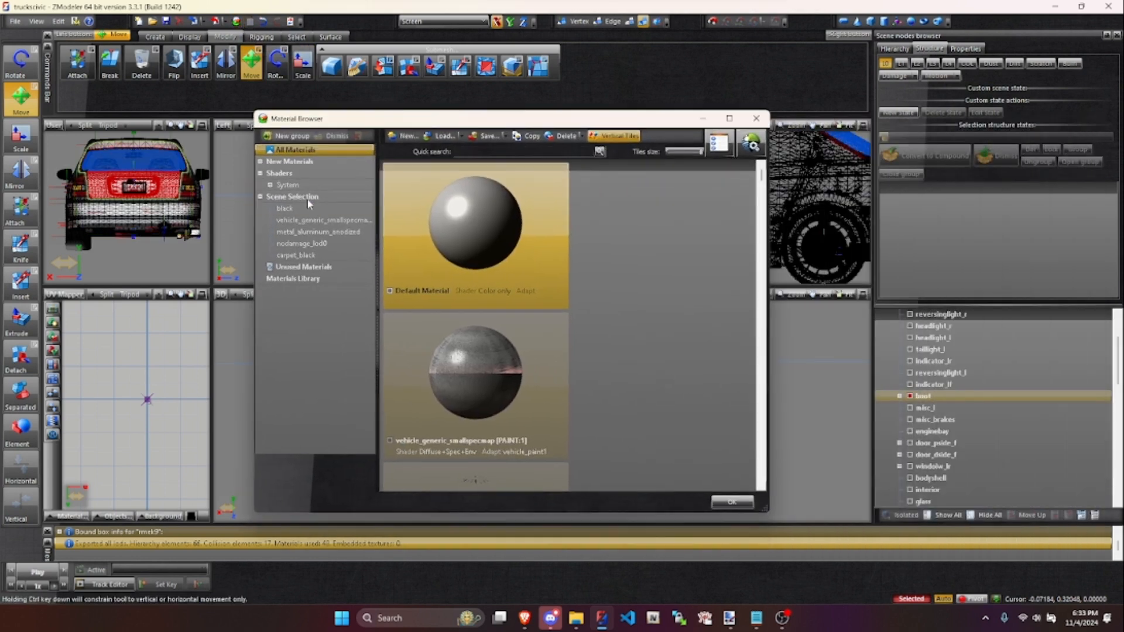
{"action": "left_click", "coordinate": [323, 220]}
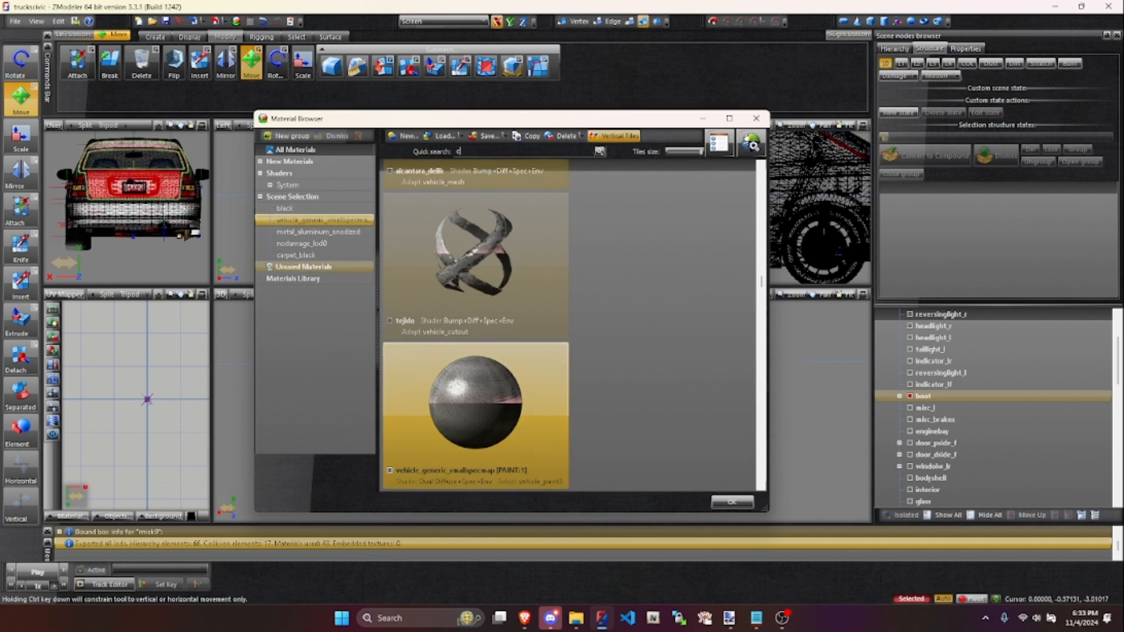
{"action": "key", "text": "BackSpace"}
{"action": "key", "text": "BackSpace"}
{"action": "key", "text": "BackSpace"}
{"action": "type", "text": "carbon"}
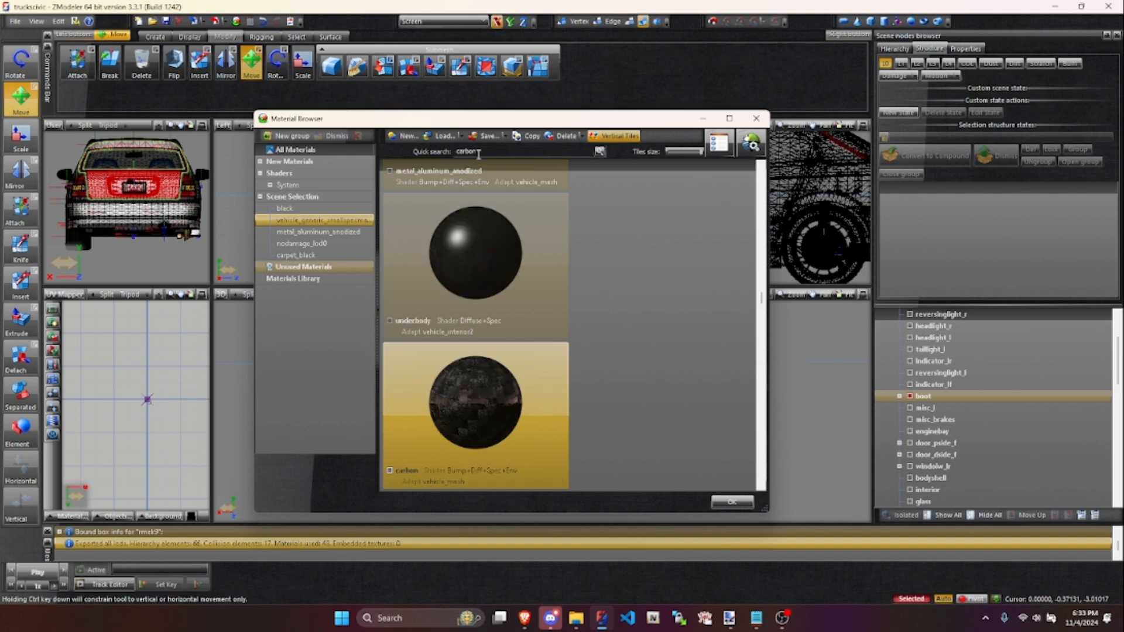
{"action": "left_click_drag", "start_coordinate": [471, 395], "coordinate": [319, 218]}
{"action": "left_click", "coordinate": [743, 503]}
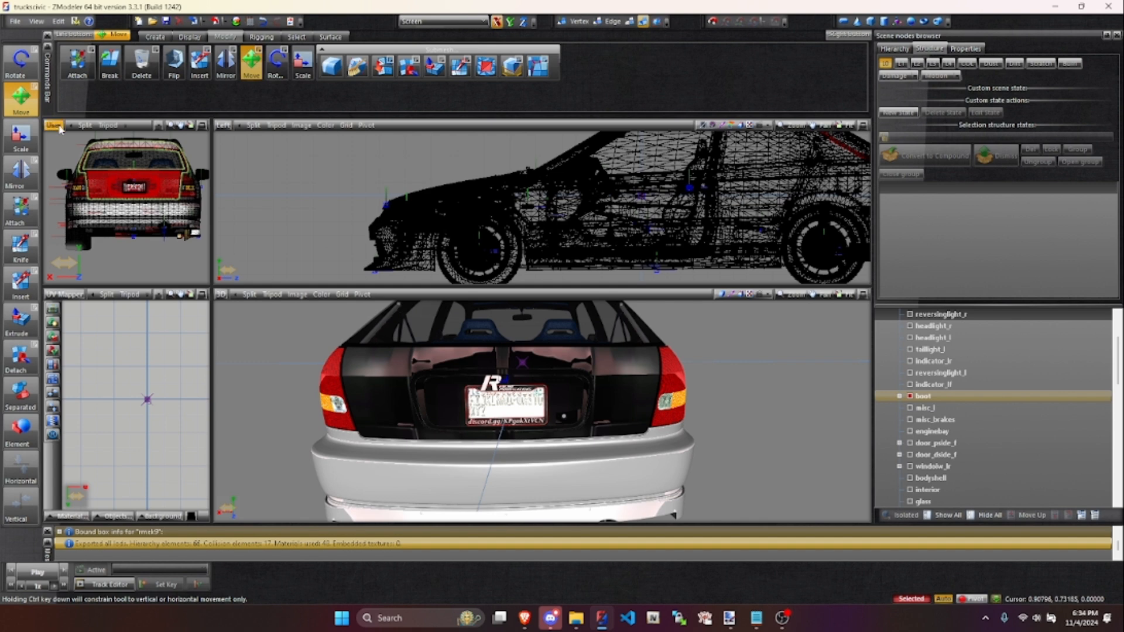
- Generate new UV mapping for the boot from viewport XY, using the Back view
{"action": "left_click", "coordinate": [224, 125]}
{"action": "left_click", "coordinate": [244, 193]}
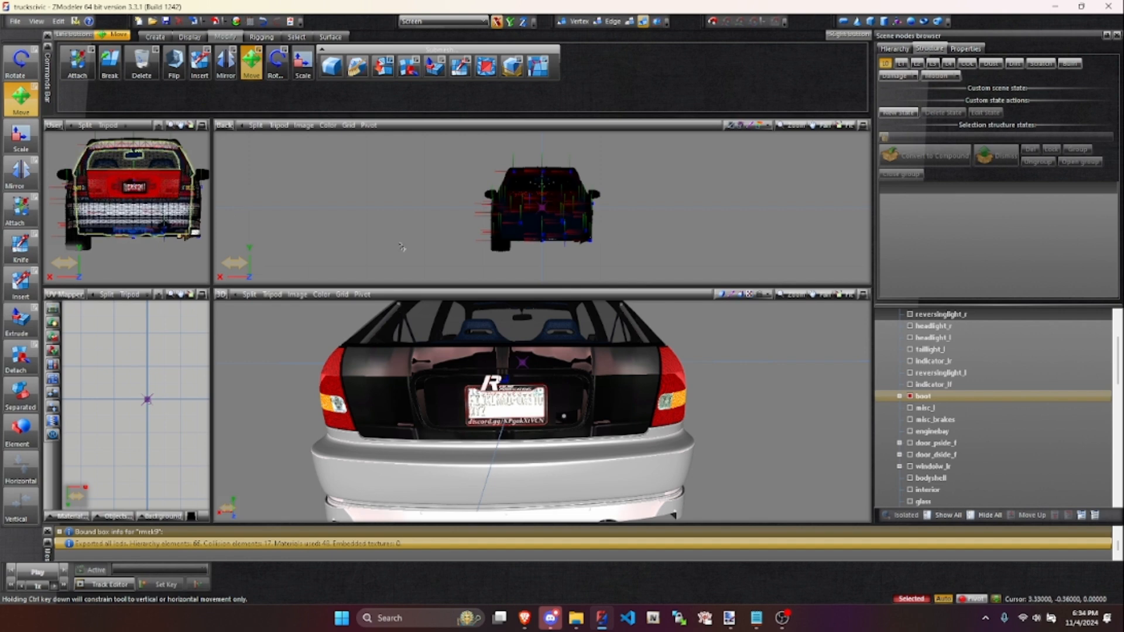
{"action": "right_click", "coordinate": [431, 221]}
{"action": "mouse_move", "coordinate": [501, 271]}
{"action": "left_click", "coordinate": [534, 267]}
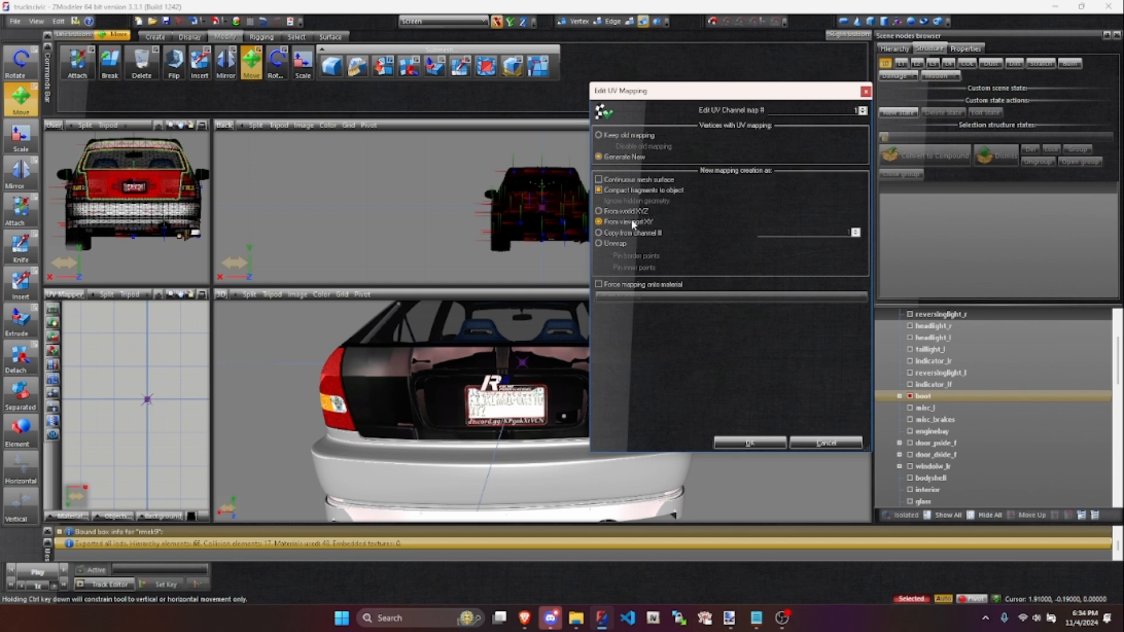
{"action": "left_click", "coordinate": [753, 443]}
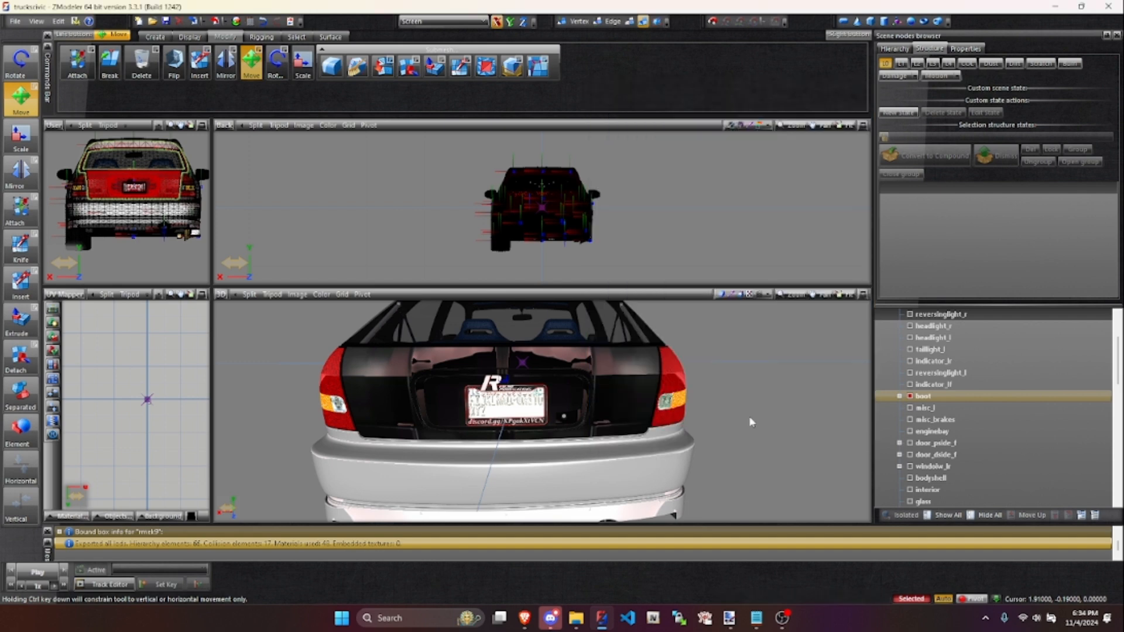
- Show the boot's carbon material texture in the UV mapper and frame the new UV layout
{"action": "left_click", "coordinate": [67, 516]}
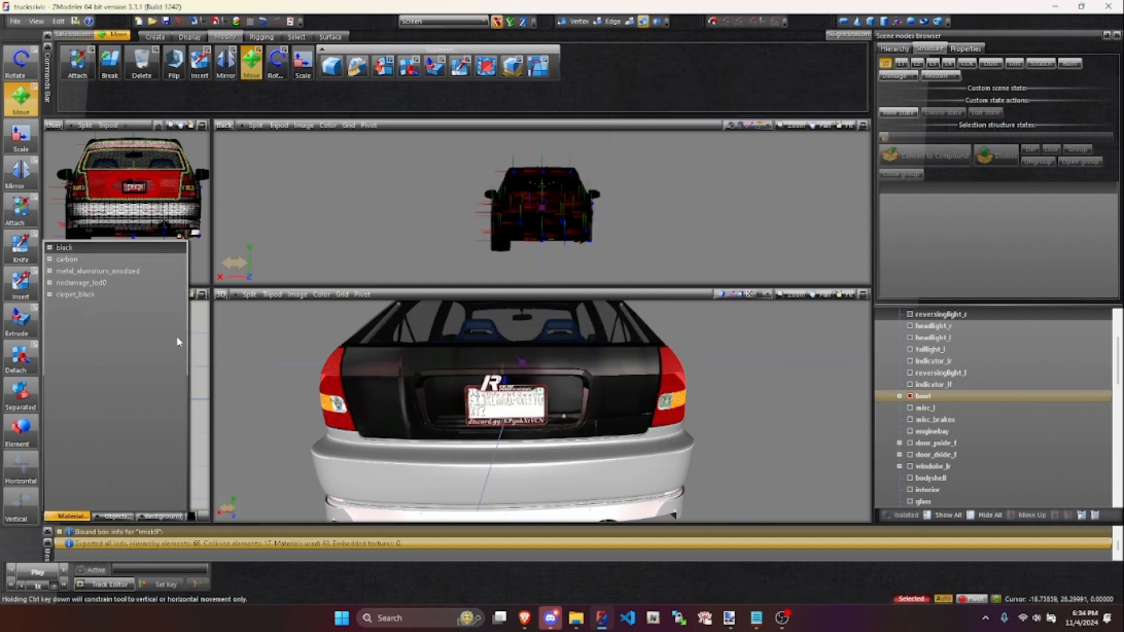
{"action": "left_click", "coordinate": [195, 341]}
{"action": "left_click", "coordinate": [61, 295]}
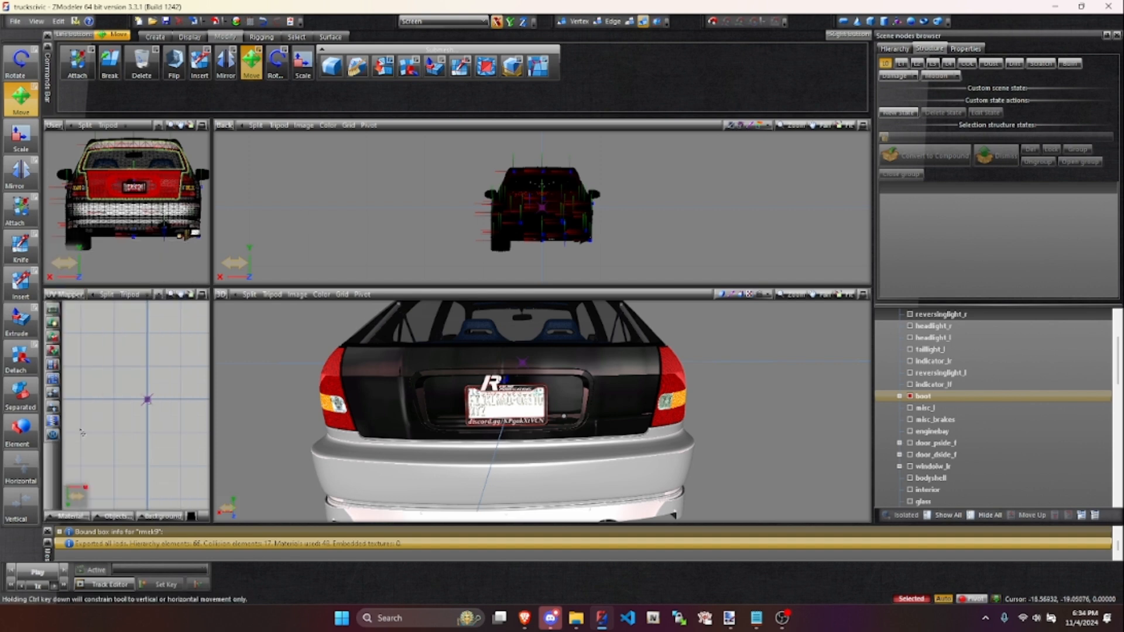
{"action": "left_click", "coordinate": [76, 517]}
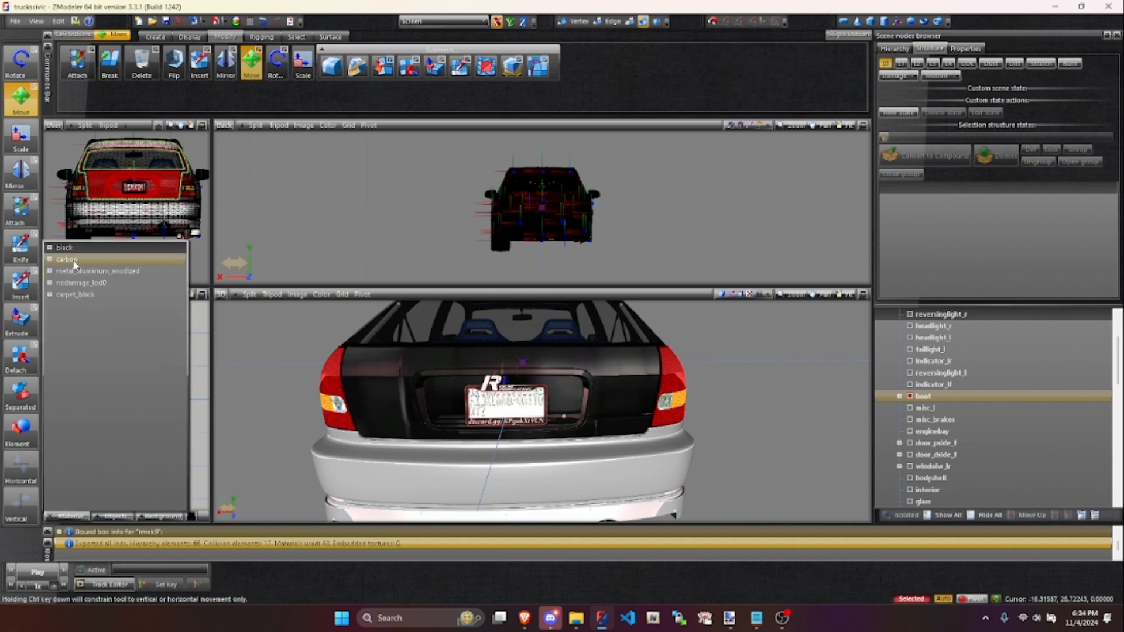
{"action": "left_click", "coordinate": [98, 278]}
{"action": "scroll", "coordinate": [151, 400], "scroll_direction": "up", "scroll_amount": 7}
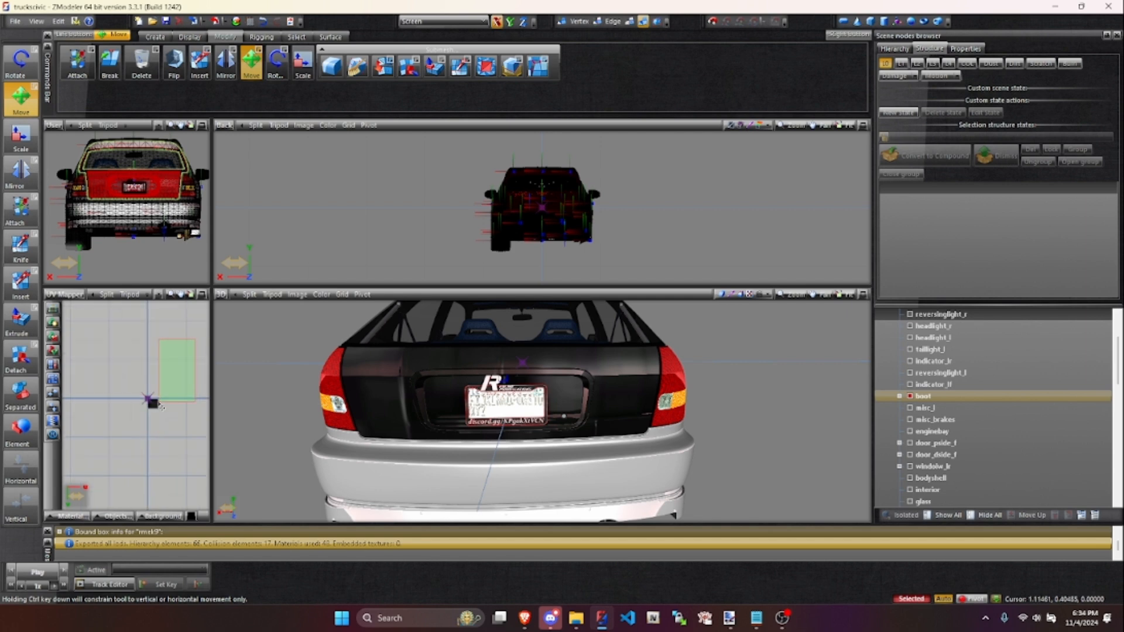
{"action": "scroll", "coordinate": [171, 404], "scroll_direction": "up", "scroll_amount": 3}
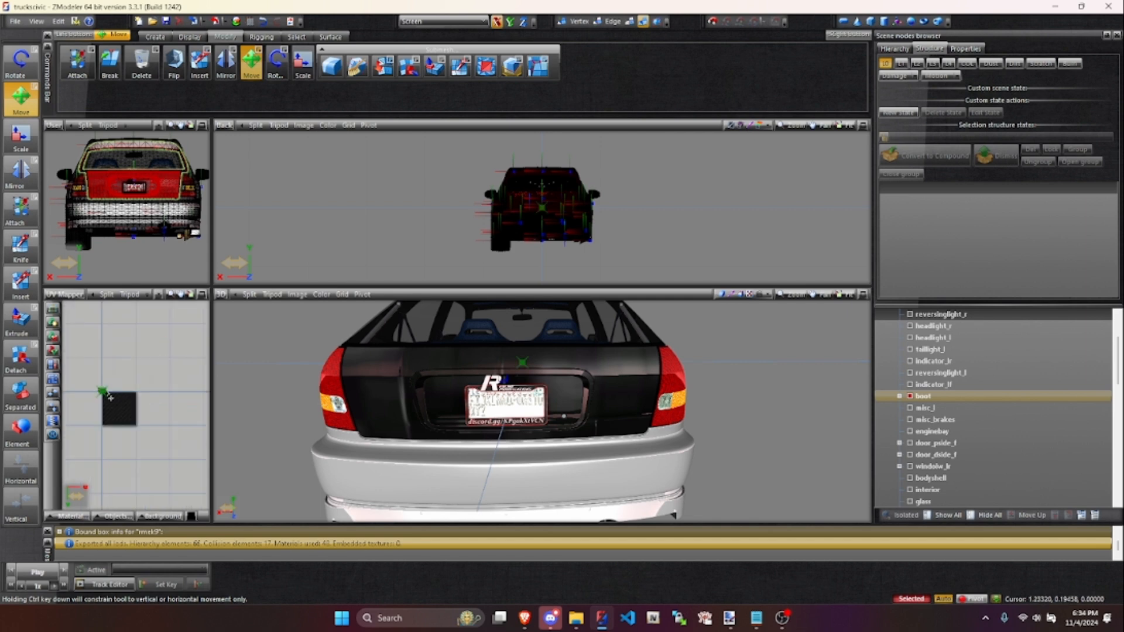
{"action": "middle_click_drag", "start_coordinate": [90, 390], "coordinate": [173, 408]}
{"action": "scroll", "coordinate": [173, 408], "scroll_direction": "up", "scroll_amount": 5}
{"action": "scroll", "coordinate": [171, 409], "scroll_direction": "down", "scroll_amount": 5}
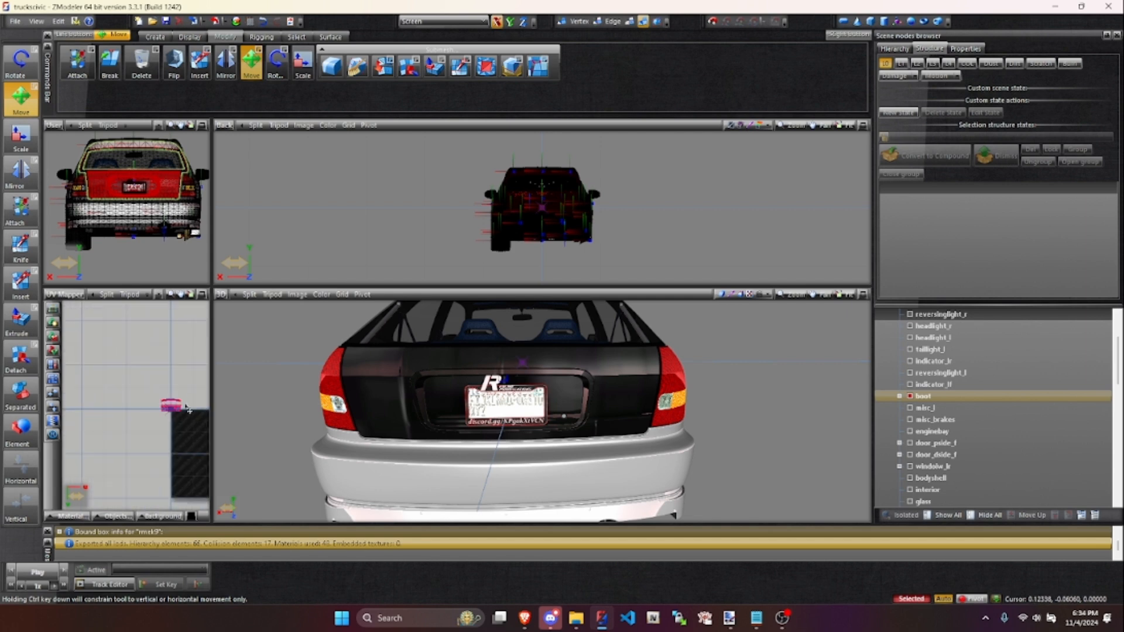
{"action": "scroll", "coordinate": [166, 412], "scroll_direction": "up", "scroll_amount": 1}
- Select all of the boot's UVs and scale them up along both X and Y for a finer carbon weave
{"action": "left_click_drag", "start_coordinate": [307, 208], "coordinate": [312, 215]}
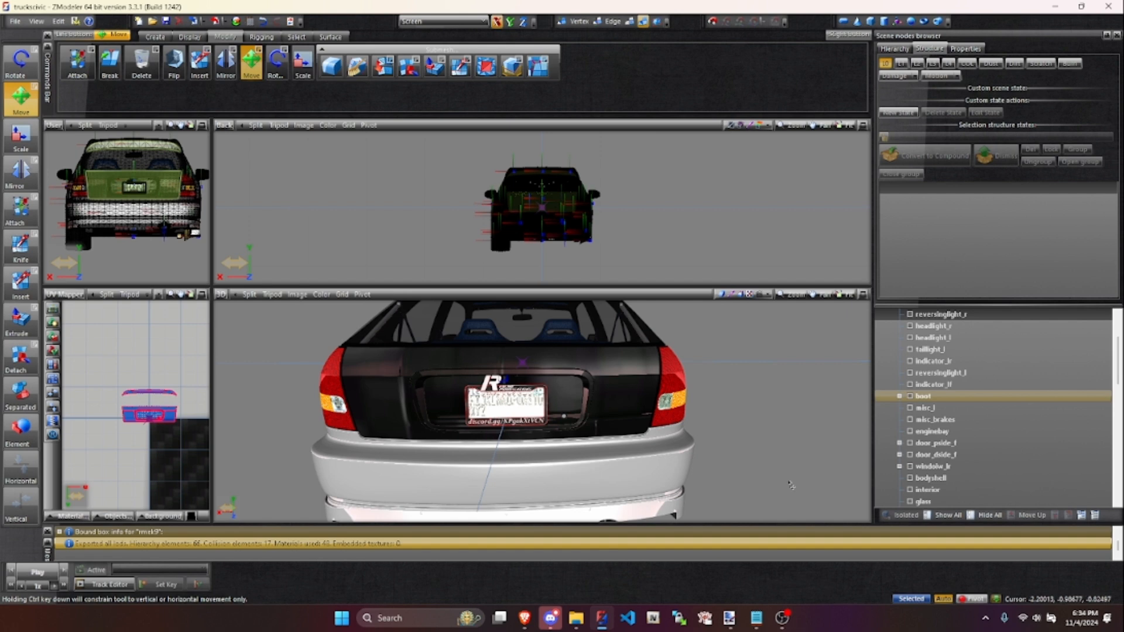
{"action": "left_click_drag", "start_coordinate": [100, 364], "coordinate": [196, 441]}
{"action": "left_click", "coordinate": [302, 64]}
{"action": "left_click", "coordinate": [509, 23]}
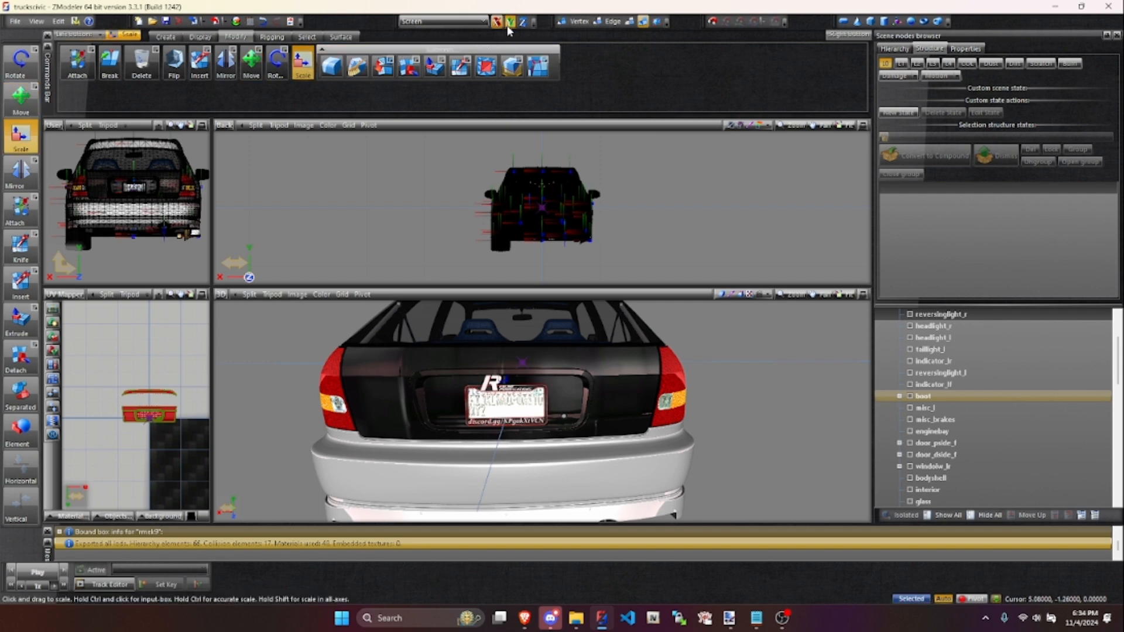
{"action": "left_click_drag", "start_coordinate": [172, 420], "coordinate": [227, 3]}
{"action": "left_click_drag", "start_coordinate": [138, 401], "coordinate": [151, 283]}
{"action": "left_click_drag", "start_coordinate": [171, 475], "coordinate": [191, 4]}
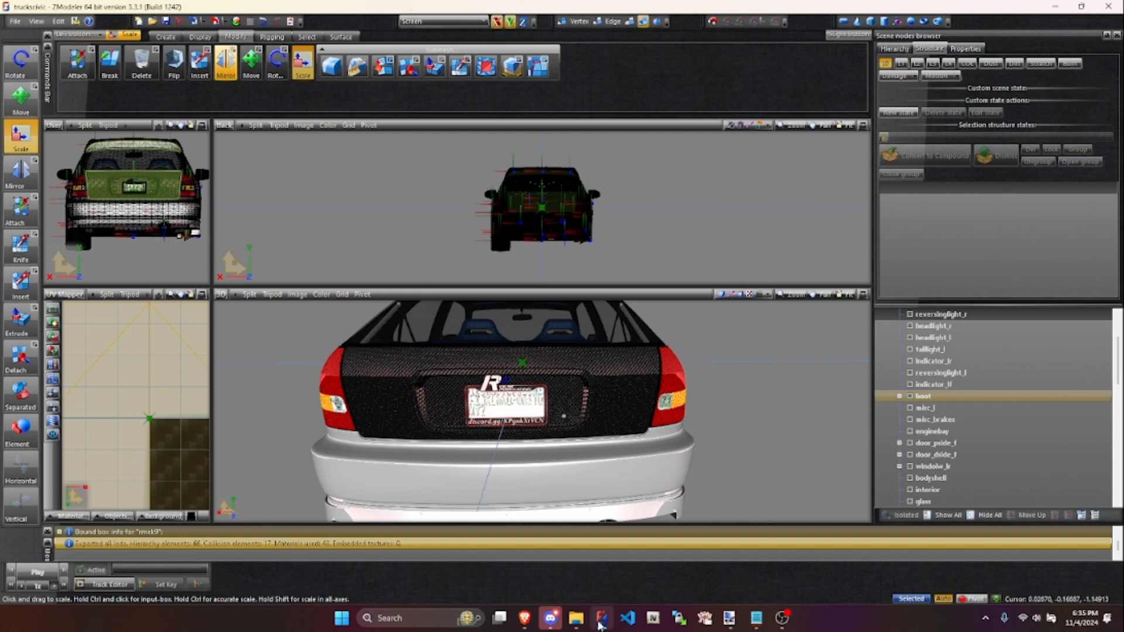
{"action": "mouse_move", "coordinate": [600, 625]}
{"action": "left_click", "coordinate": [656, 521]}
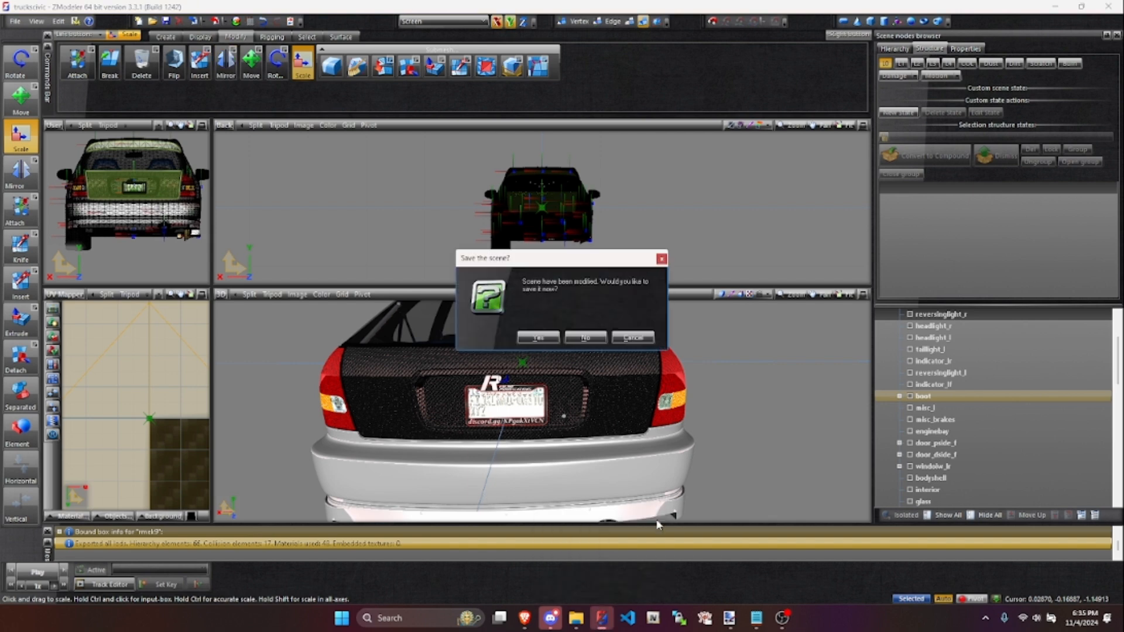
{"action": "left_click", "coordinate": [637, 339]}
- Scale the boot's selected UVs down slightly to fine-tune the carbon pattern, and deselect them
{"action": "scroll", "coordinate": [128, 409], "scroll_direction": "down", "scroll_amount": 8}
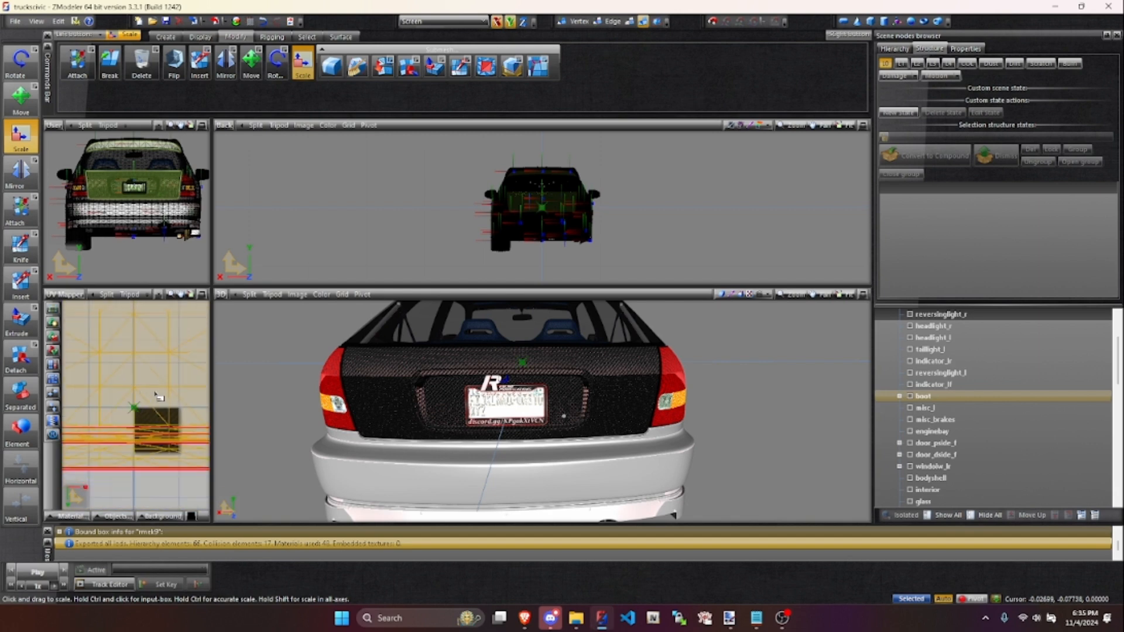
{"action": "left_click_drag", "start_coordinate": [182, 394], "coordinate": [174, 417]}
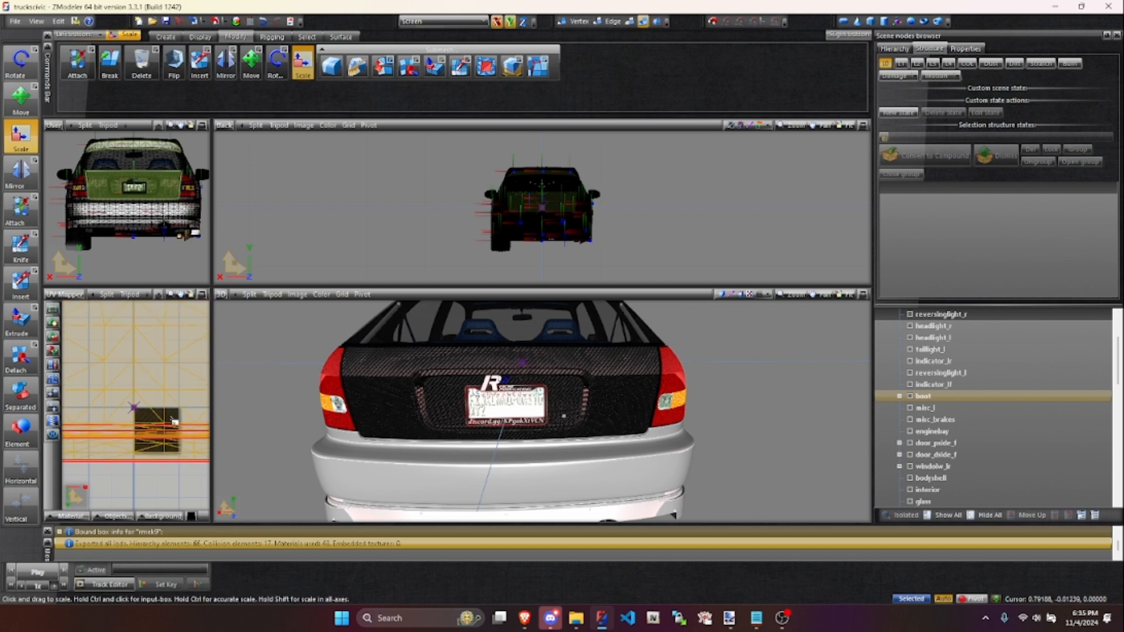
{"action": "left_click", "coordinate": [158, 479]}
- Inspect the car with its carbon parts from both sides and the front
{"action": "middle_click_drag", "start_coordinate": [423, 411], "coordinate": [632, 406]}
{"action": "middle_click_drag", "start_coordinate": [414, 392], "coordinate": [475, 388]}
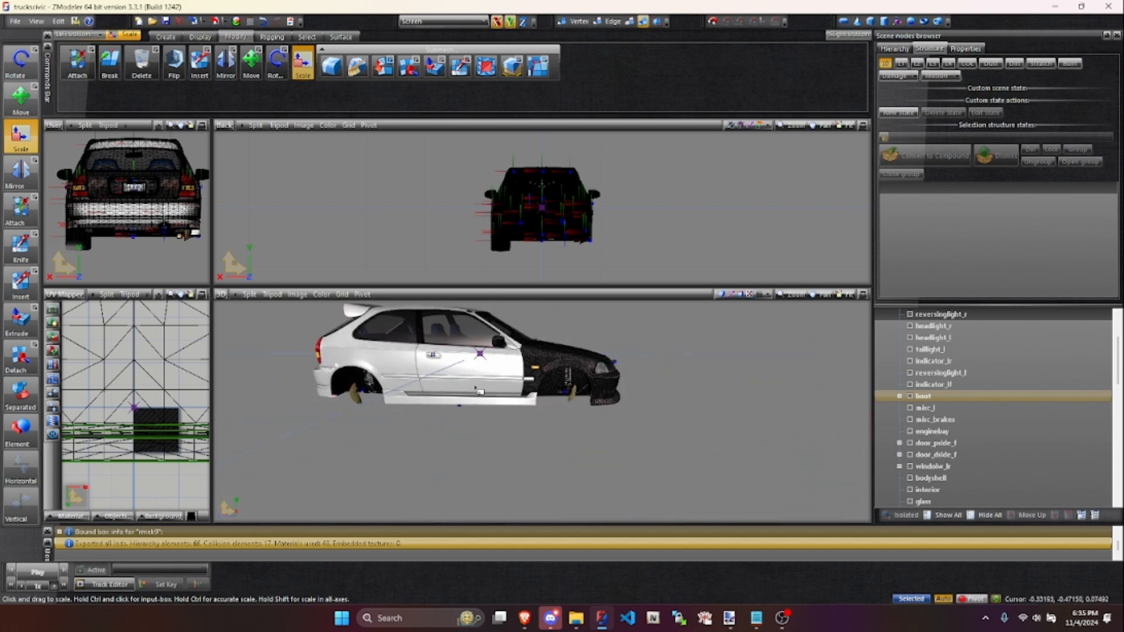
{"action": "middle_click_drag", "start_coordinate": [606, 386], "coordinate": [516, 387]}
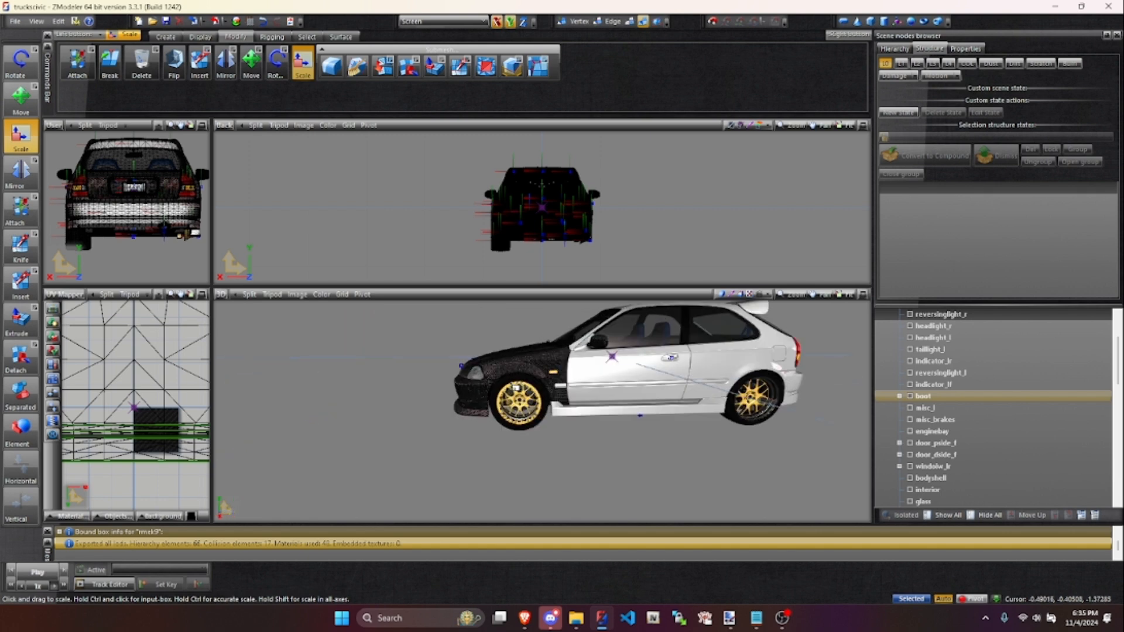
{"action": "middle_click_drag", "start_coordinate": [638, 404], "coordinate": [636, 381]}
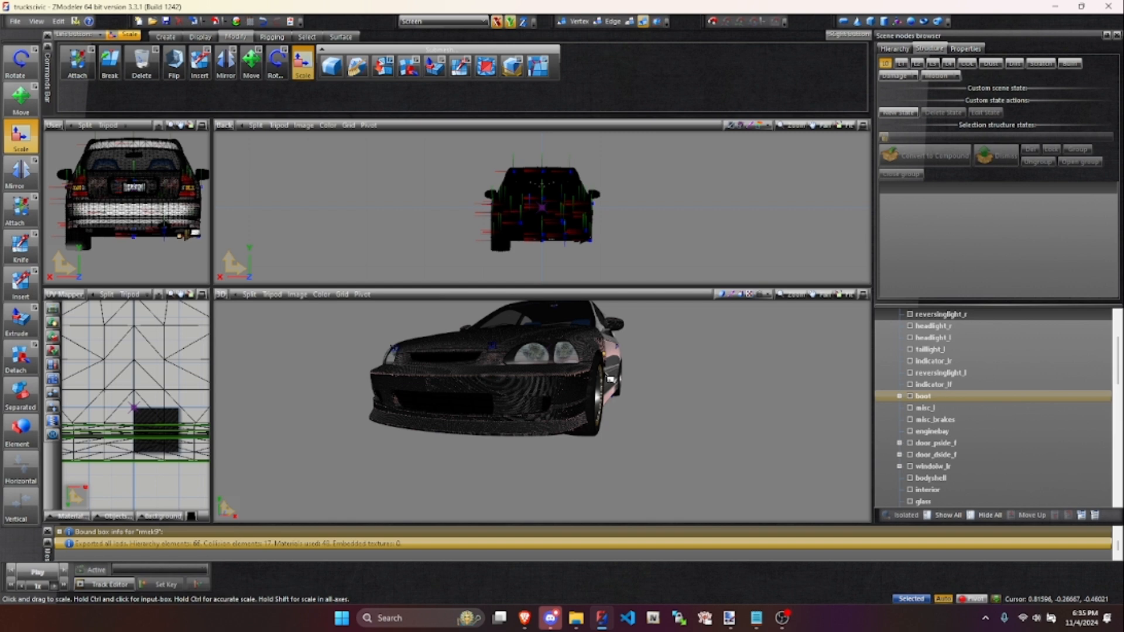
- Inspect the car's carbon front end from several angles and collapse the rmek9 hierarchy
{"action": "middle_click_drag", "start_coordinate": [672, 384], "coordinate": [665, 384]}
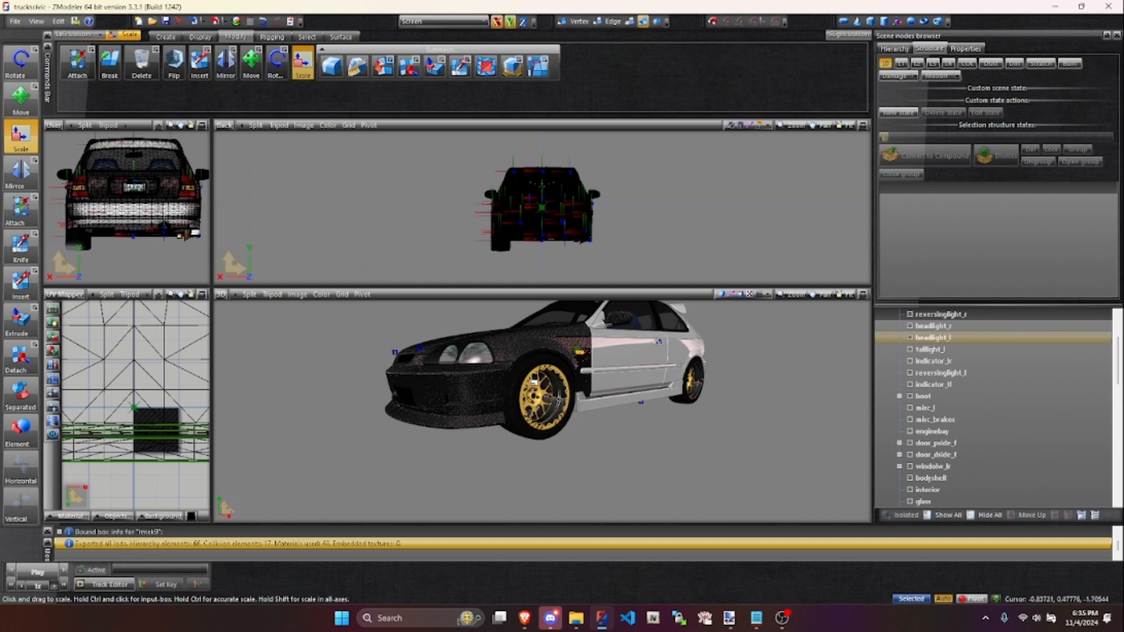
{"action": "middle_click_drag", "start_coordinate": [500, 413], "coordinate": [587, 356]}
{"action": "middle_click_drag", "start_coordinate": [483, 443], "coordinate": [451, 404]}
{"action": "scroll", "coordinate": [930, 360], "scroll_direction": "up", "scroll_amount": 2}
{"action": "left_click", "coordinate": [880, 315]}
{"action": "middle_click_drag", "start_coordinate": [498, 391], "coordinate": [553, 463]}
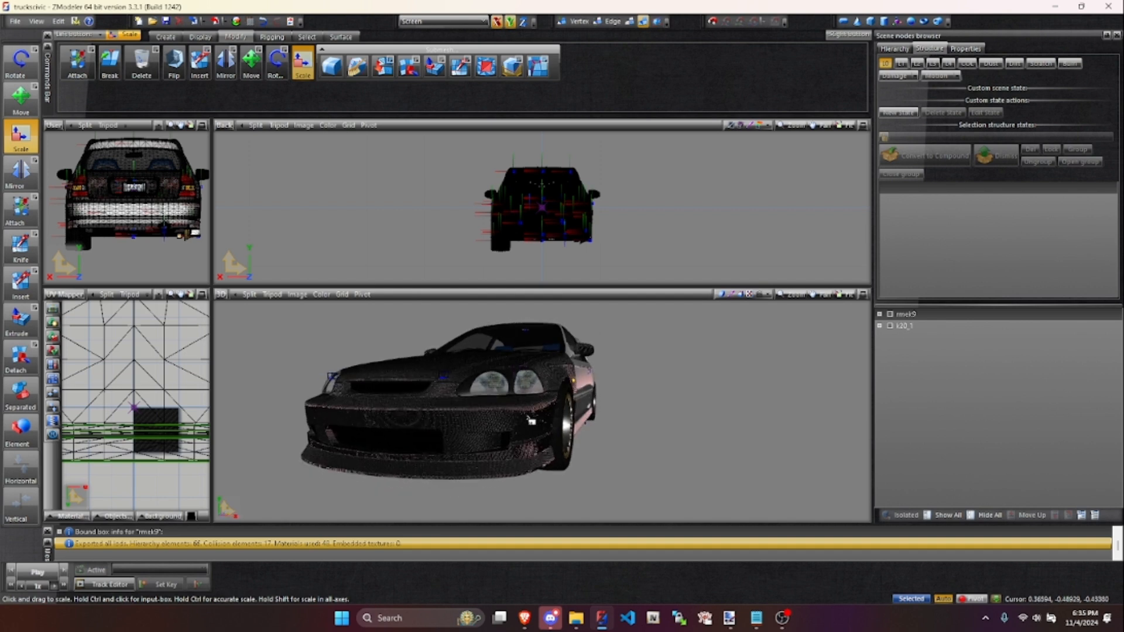
{"action": "middle_click_drag", "start_coordinate": [478, 414], "coordinate": [546, 417]}
{"action": "middle_click_drag", "start_coordinate": [465, 418], "coordinate": [382, 419]}
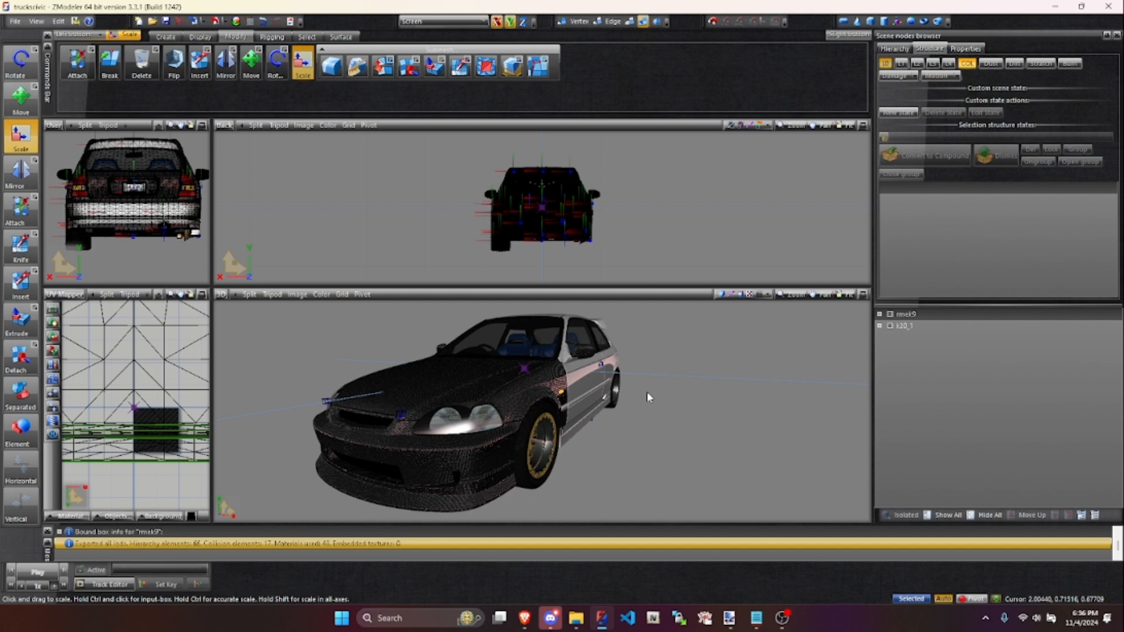
- Display the collision model, hide the chassis [COL] node, and examine the collision geometry around both front fenders
{"action": "middle_click_drag", "start_coordinate": [597, 407], "coordinate": [607, 407]}
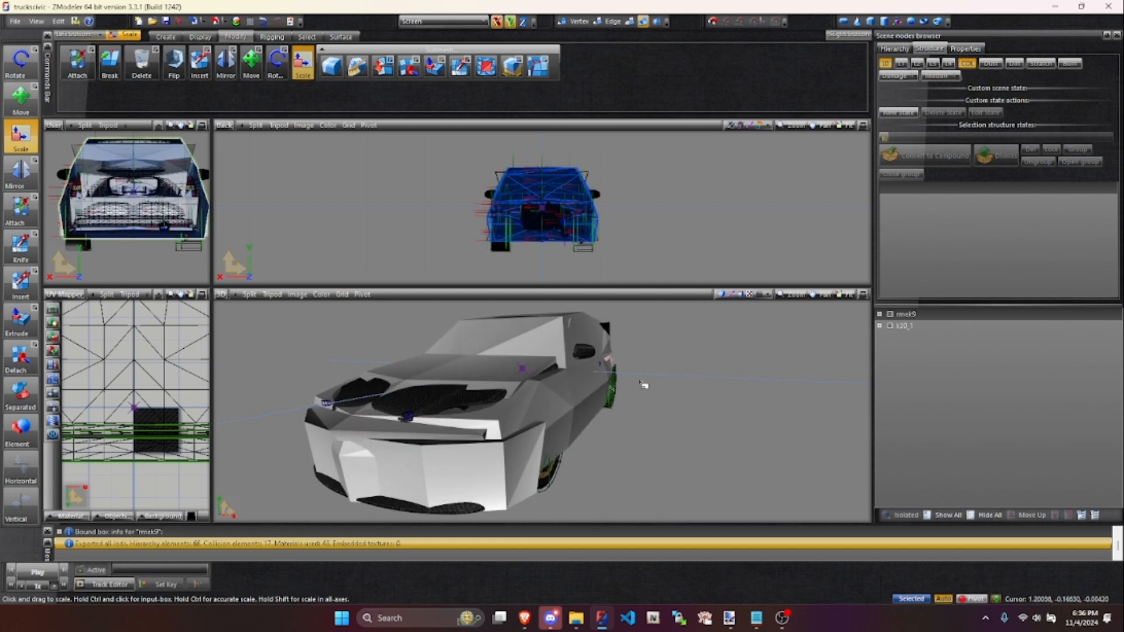
{"action": "left_click", "coordinate": [879, 314]}
{"action": "scroll", "coordinate": [917, 469], "scroll_direction": "down", "scroll_amount": 15}
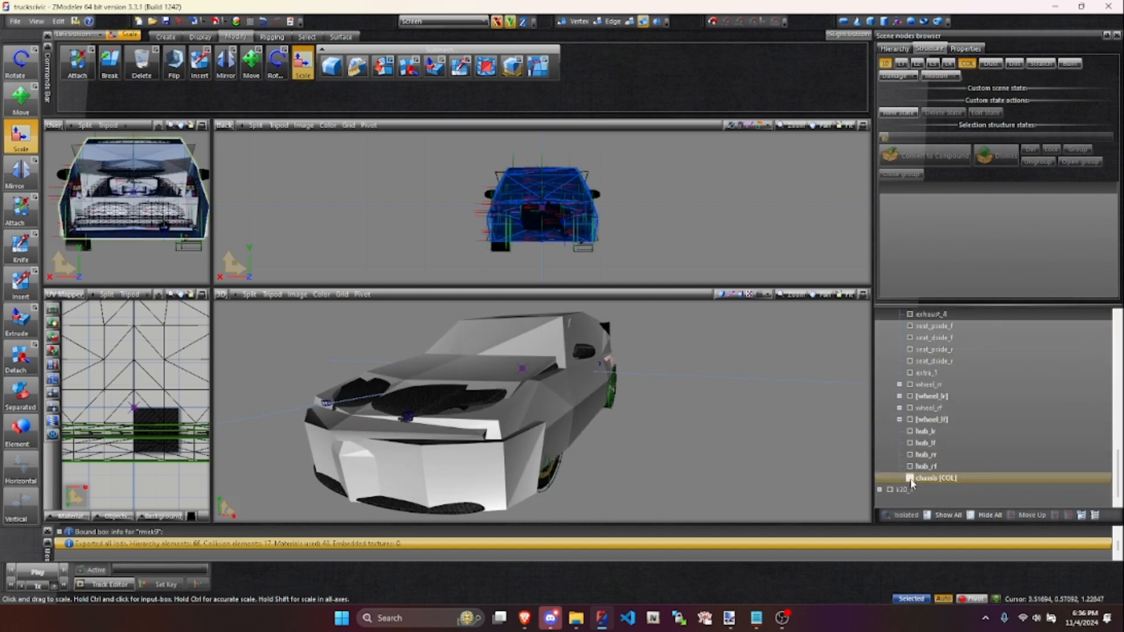
{"action": "scroll", "coordinate": [555, 411], "scroll_direction": "up", "scroll_amount": 5}
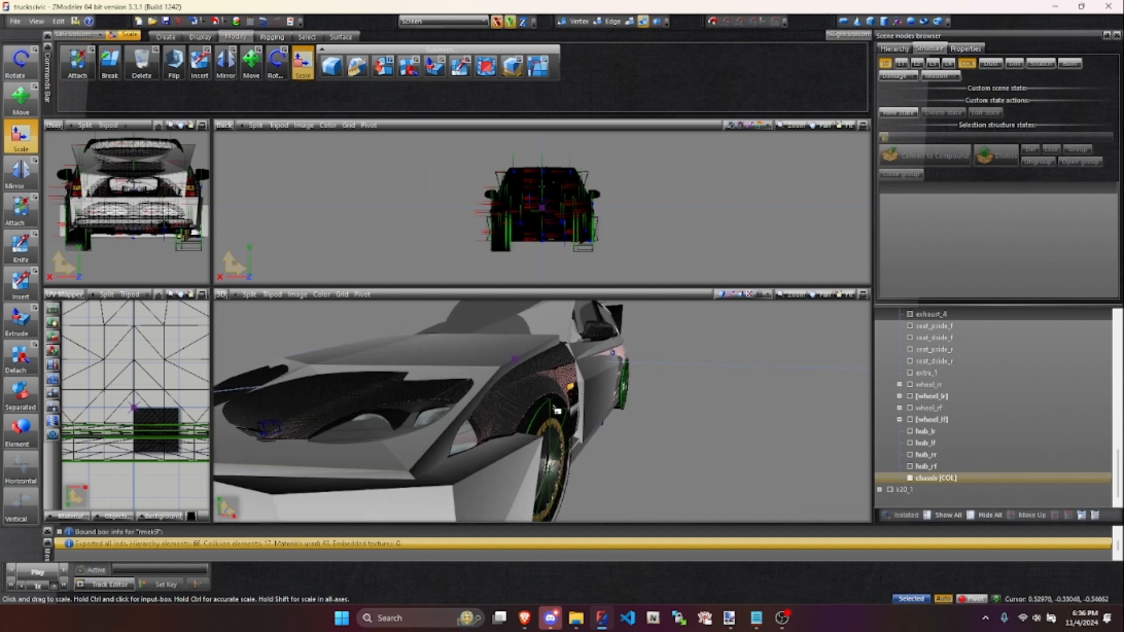
{"action": "middle_click_drag", "start_coordinate": [571, 414], "coordinate": [573, 415]}
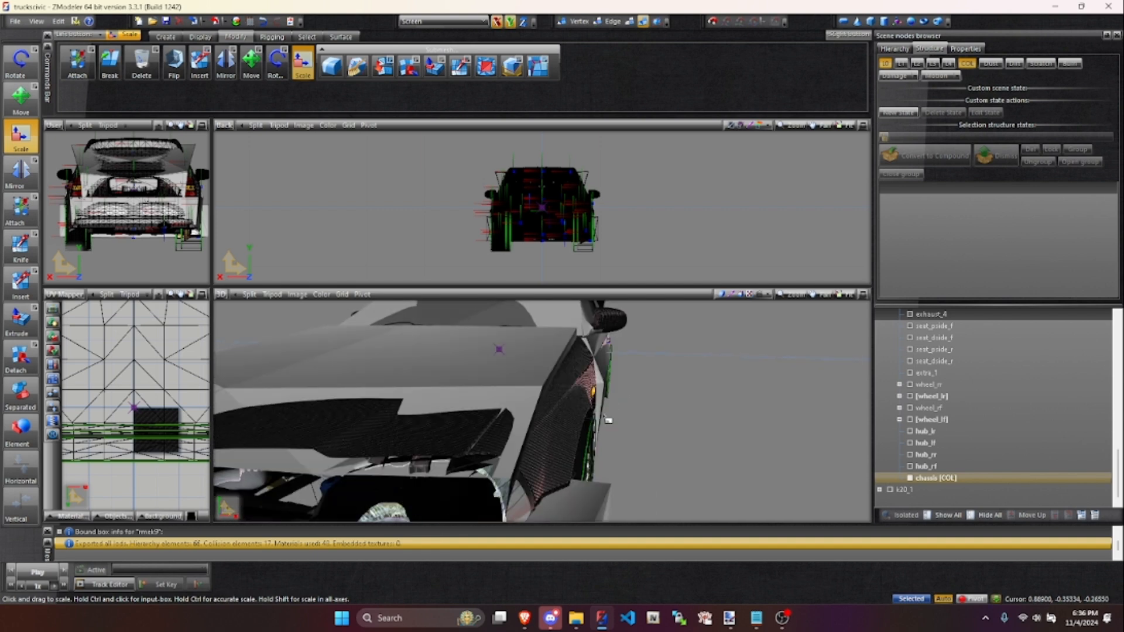
{"action": "middle_click_drag", "start_coordinate": [582, 417], "coordinate": [443, 443]}
{"action": "scroll", "coordinate": [443, 443], "scroll_direction": "up", "scroll_amount": 5}
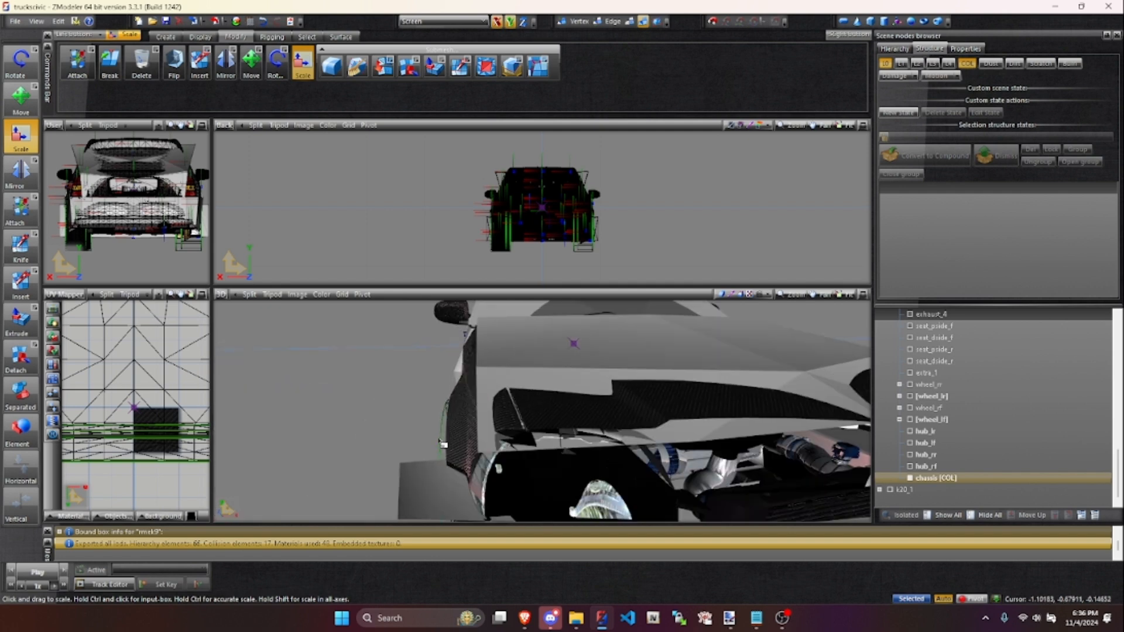
{"action": "scroll", "coordinate": [443, 444], "scroll_direction": "up", "scroll_amount": 3}
{"action": "scroll", "coordinate": [466, 421], "scroll_direction": "up", "scroll_amount": 2}
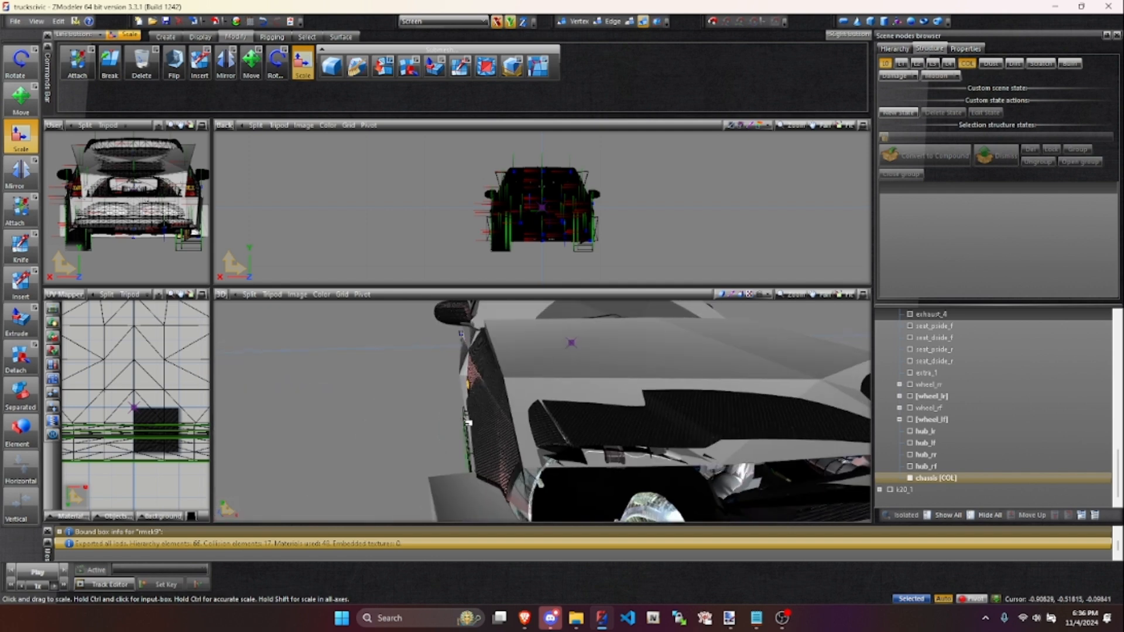
{"action": "middle_click_drag", "start_coordinate": [489, 419], "coordinate": [498, 420]}
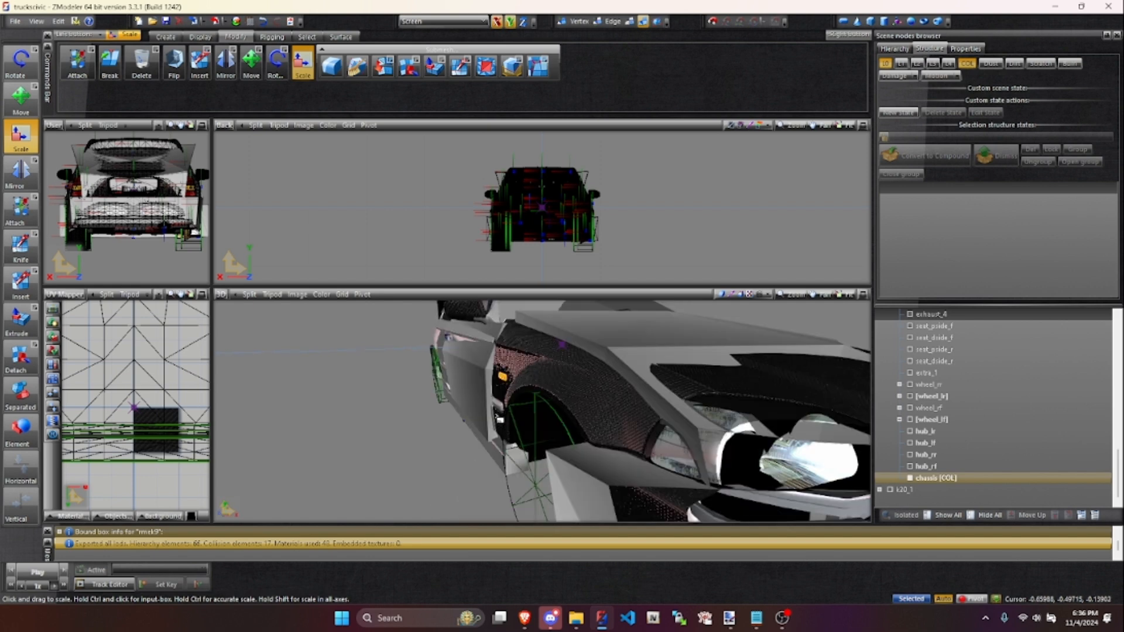
- Return to the regular car model, select the wheel_rf node, and examine the right front wheel arch and the car's side
{"action": "left_click", "coordinate": [937, 75]}
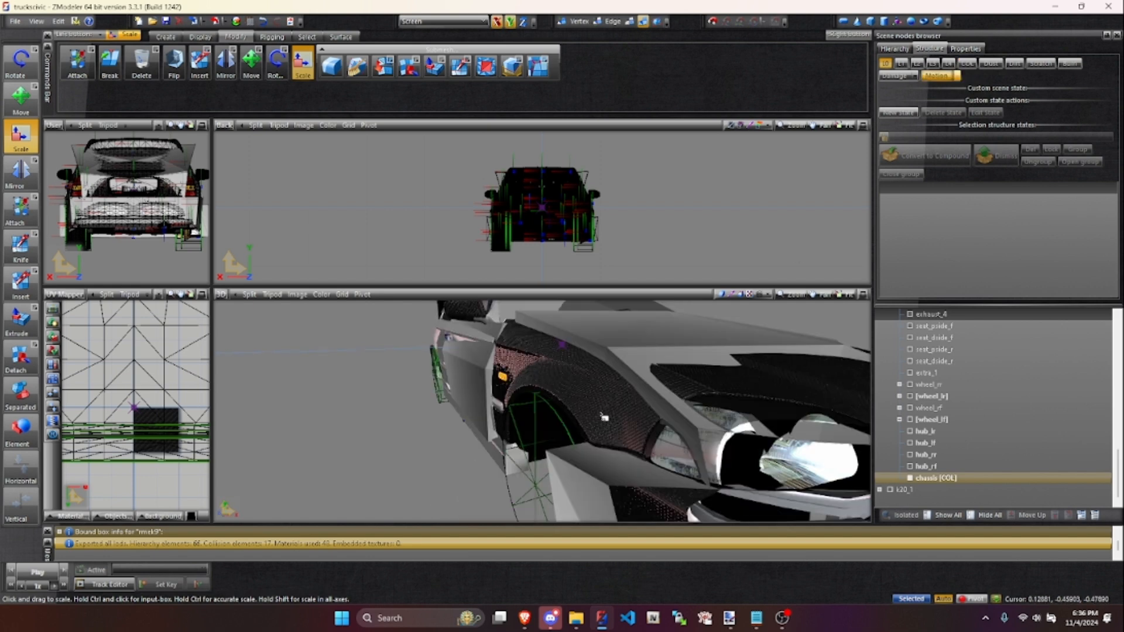
{"action": "middle_click_drag", "start_coordinate": [571, 468], "coordinate": [578, 462]}
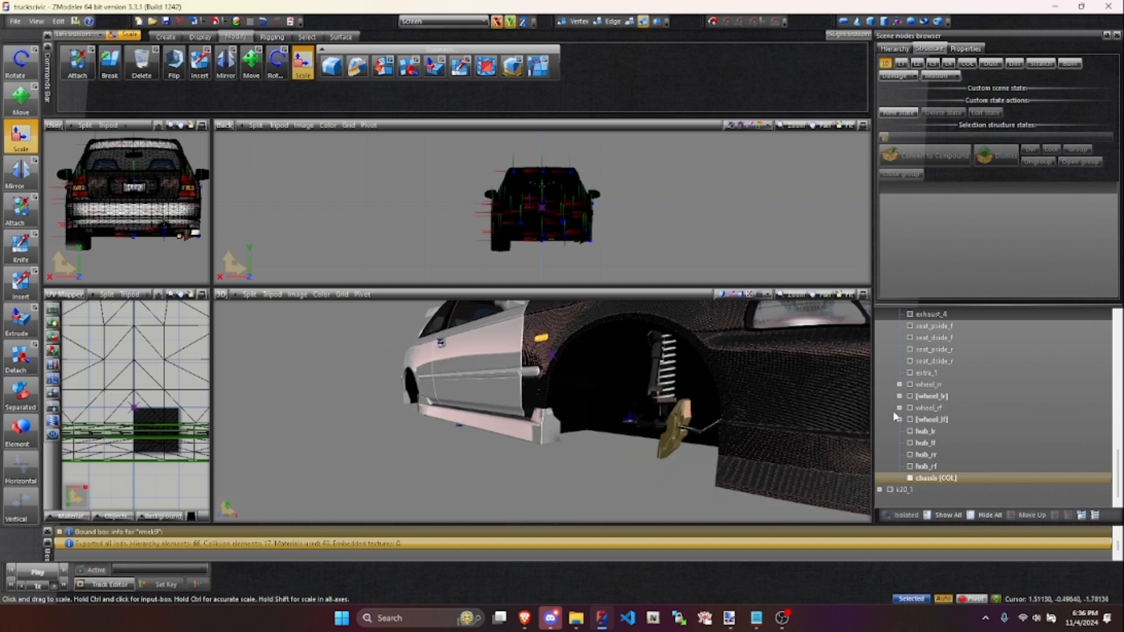
{"action": "left_click", "coordinate": [936, 399]}
{"action": "left_click", "coordinate": [953, 401]}
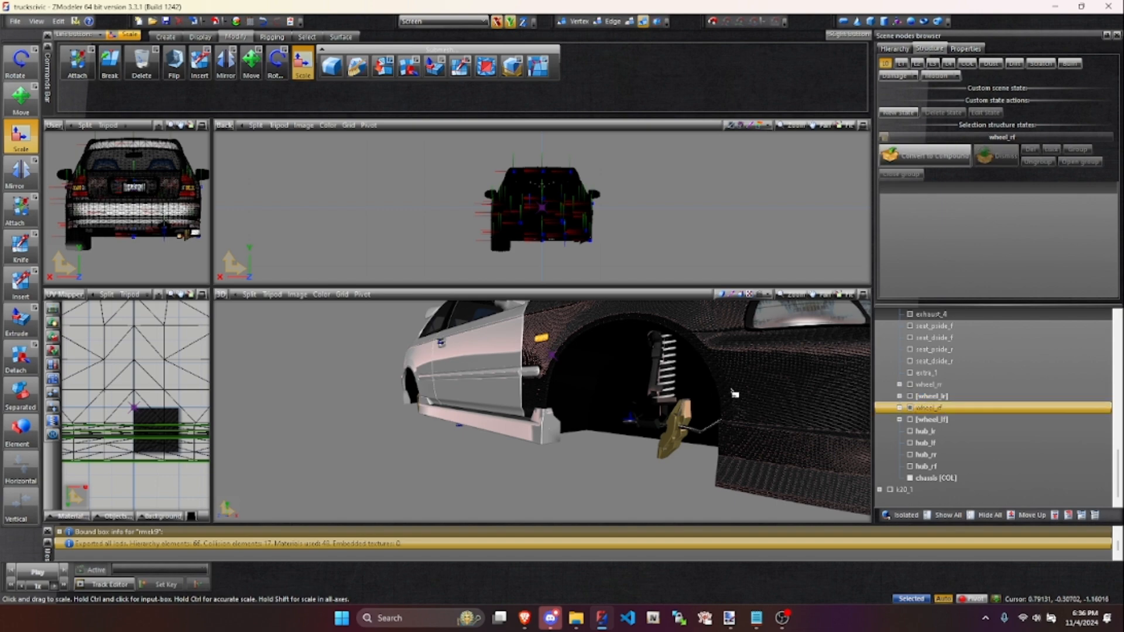
{"action": "middle_click_drag", "start_coordinate": [688, 380], "coordinate": [757, 369]}
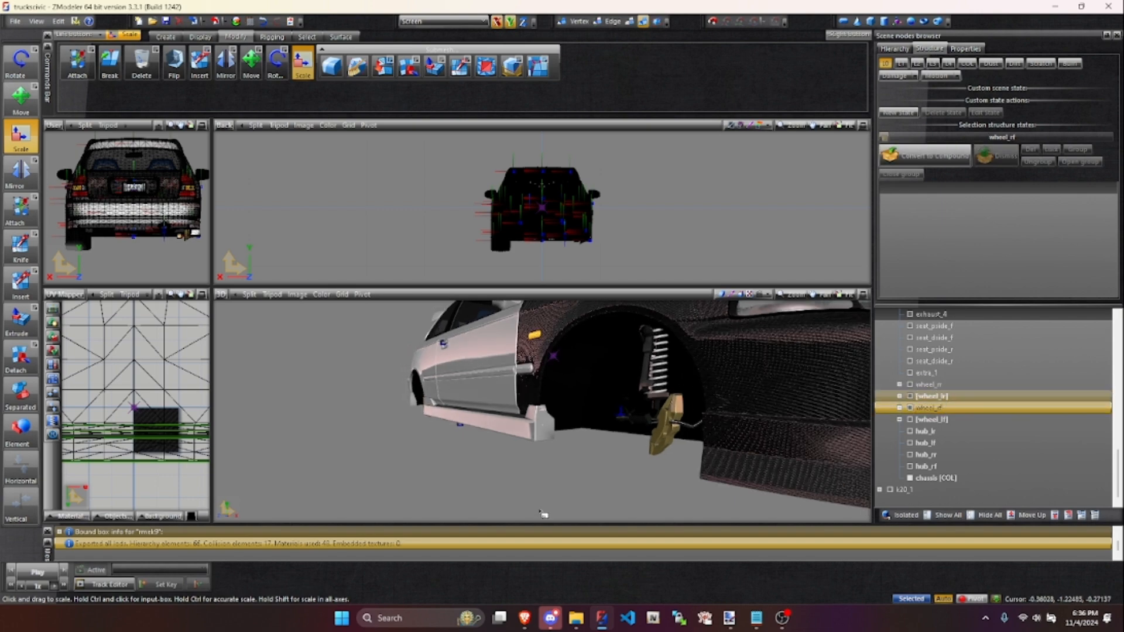
{"action": "middle_click_drag", "start_coordinate": [691, 397], "coordinate": [605, 411]}
{"action": "scroll", "coordinate": [607, 413], "scroll_direction": "down", "scroll_amount": 10}
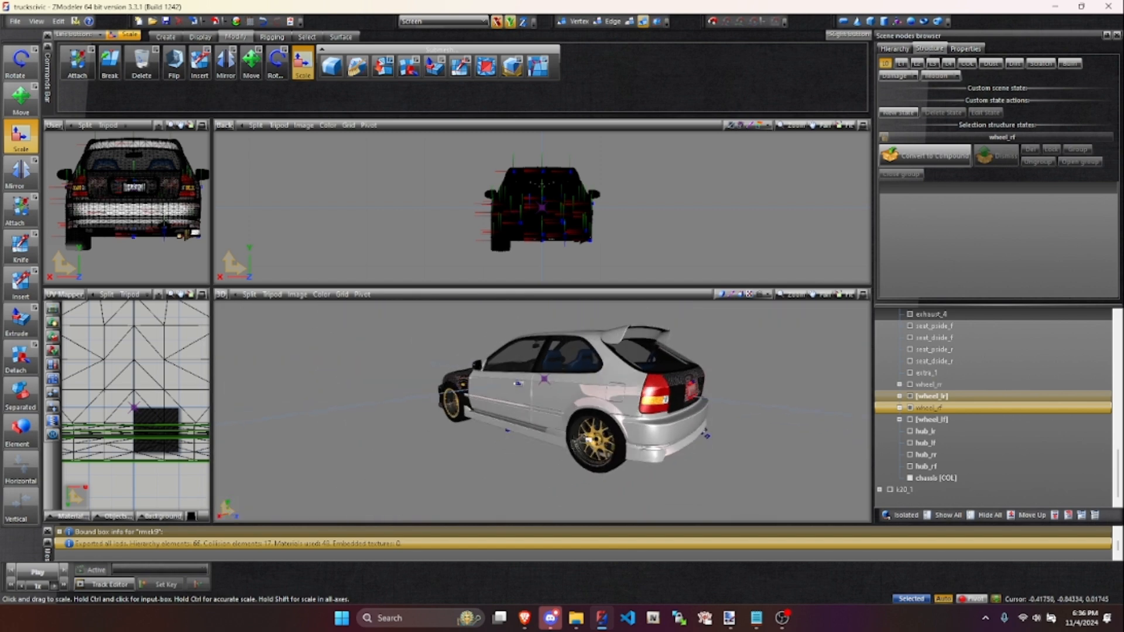
- Select the [wheel_lf] node and inspect the left front wheel and the carbon front end
{"action": "left_click", "coordinate": [955, 421]}
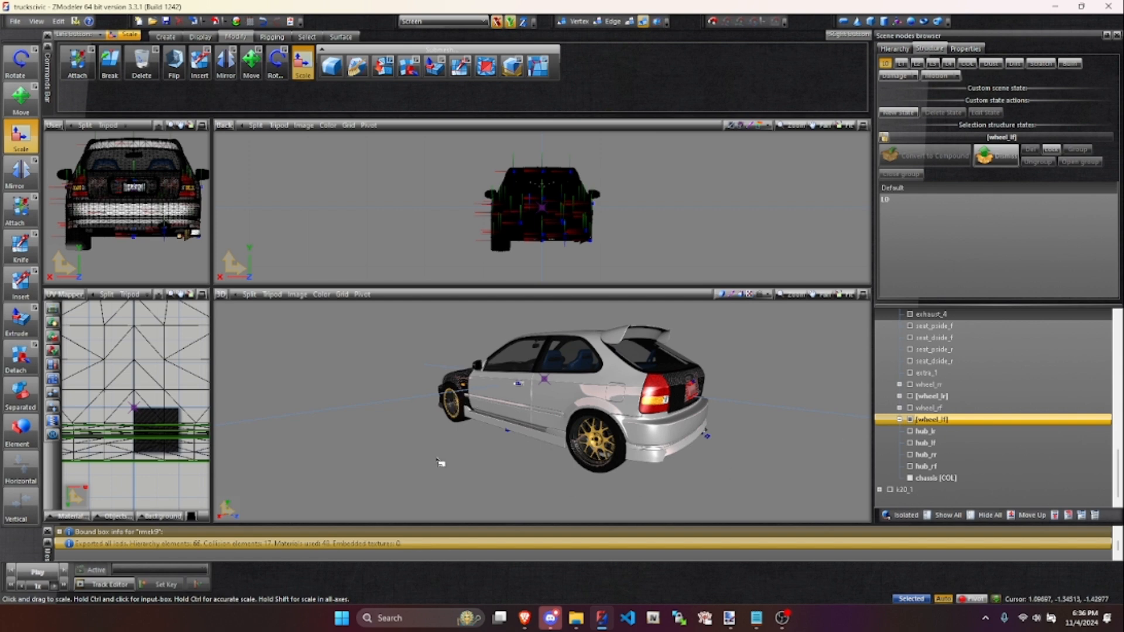
{"action": "middle_click_drag", "start_coordinate": [440, 463], "coordinate": [523, 466]}
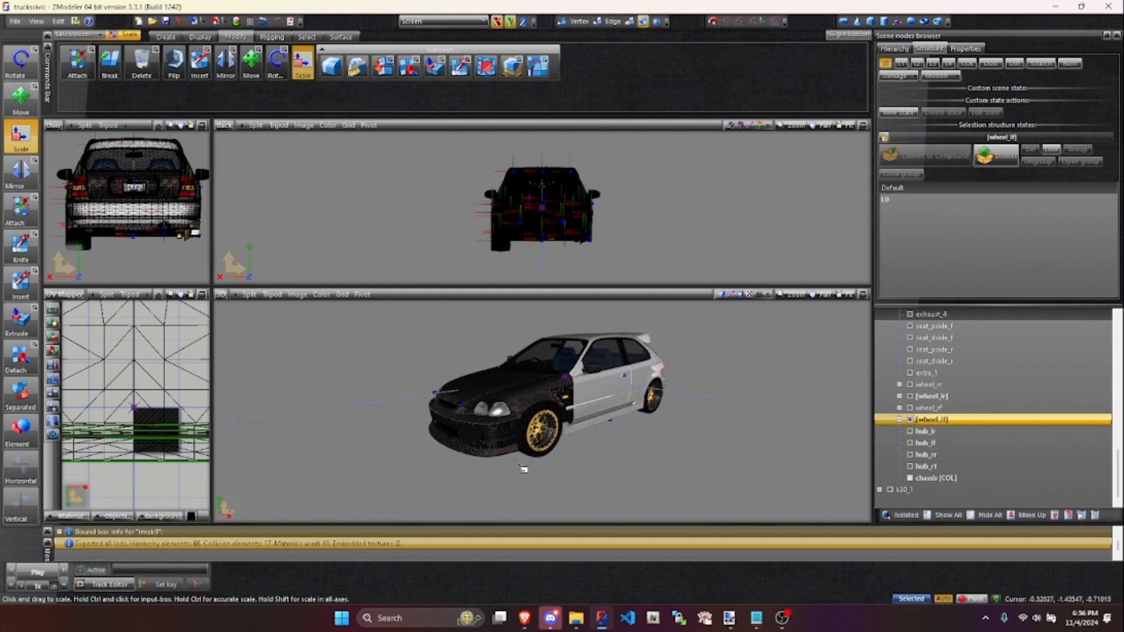
{"action": "scroll", "coordinate": [565, 409], "scroll_direction": "up", "scroll_amount": 5}
{"action": "middle_click_drag", "start_coordinate": [565, 410], "coordinate": [547, 425]}
{"action": "middle_click_drag", "start_coordinate": [515, 475], "coordinate": [596, 507]}
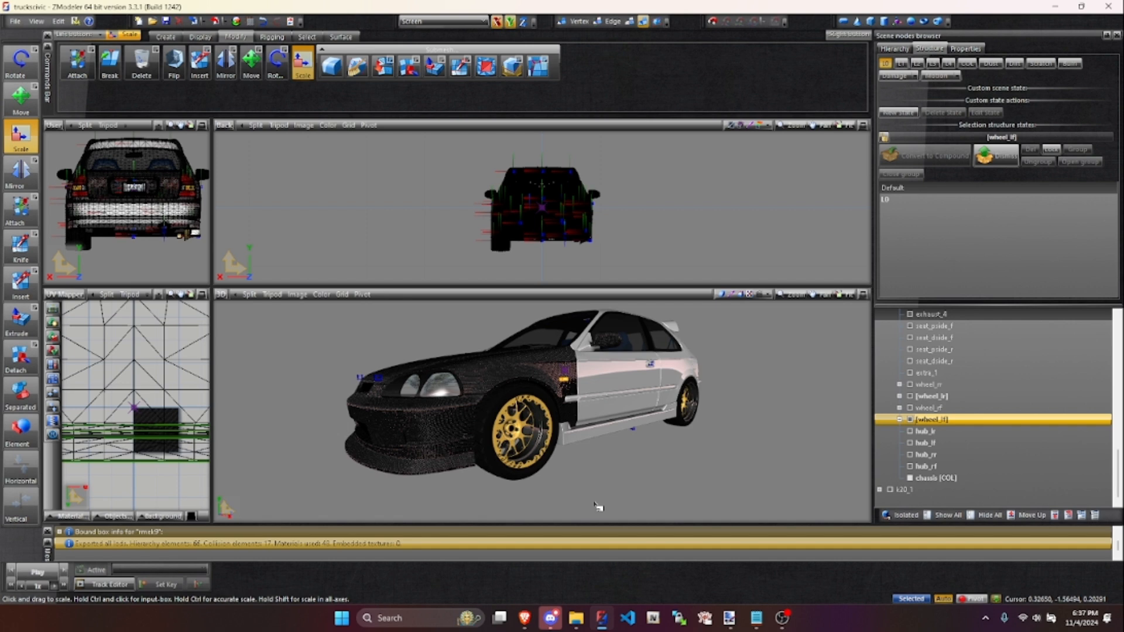
{"action": "middle_click_drag", "start_coordinate": [567, 461], "coordinate": [579, 468]}
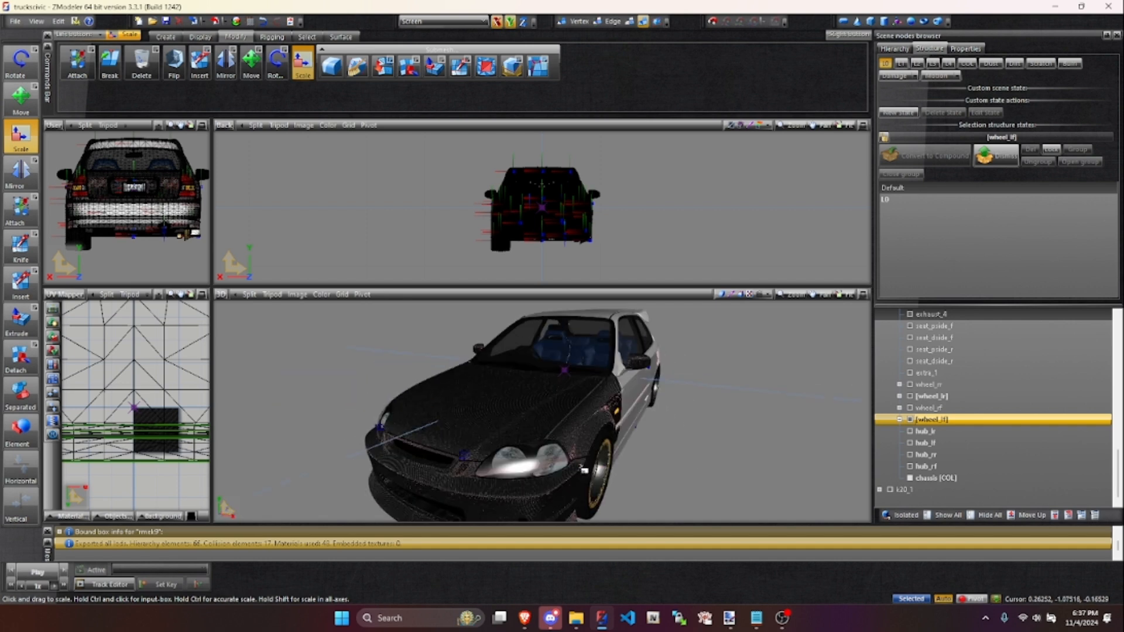
- Hide the bonnet and the k20_1 engine, and inspect the bare engine bay
{"action": "scroll", "coordinate": [1027, 410], "scroll_direction": "up", "scroll_amount": 10}
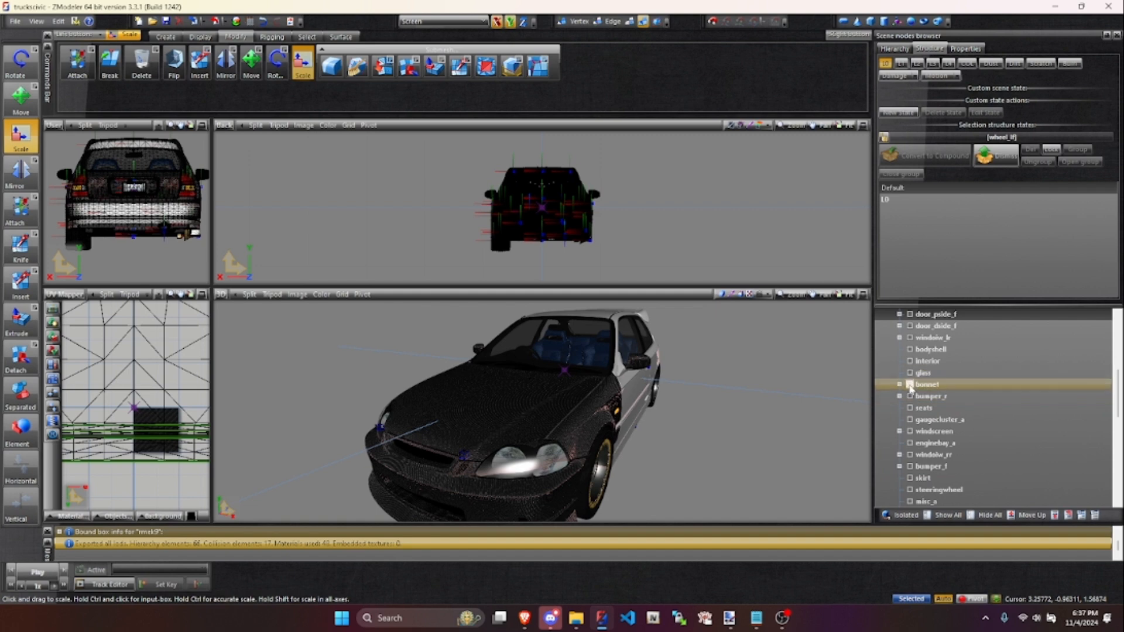
{"action": "middle_click_drag", "start_coordinate": [586, 426], "coordinate": [624, 440]}
{"action": "scroll", "coordinate": [525, 469], "scroll_direction": "up", "scroll_amount": 2}
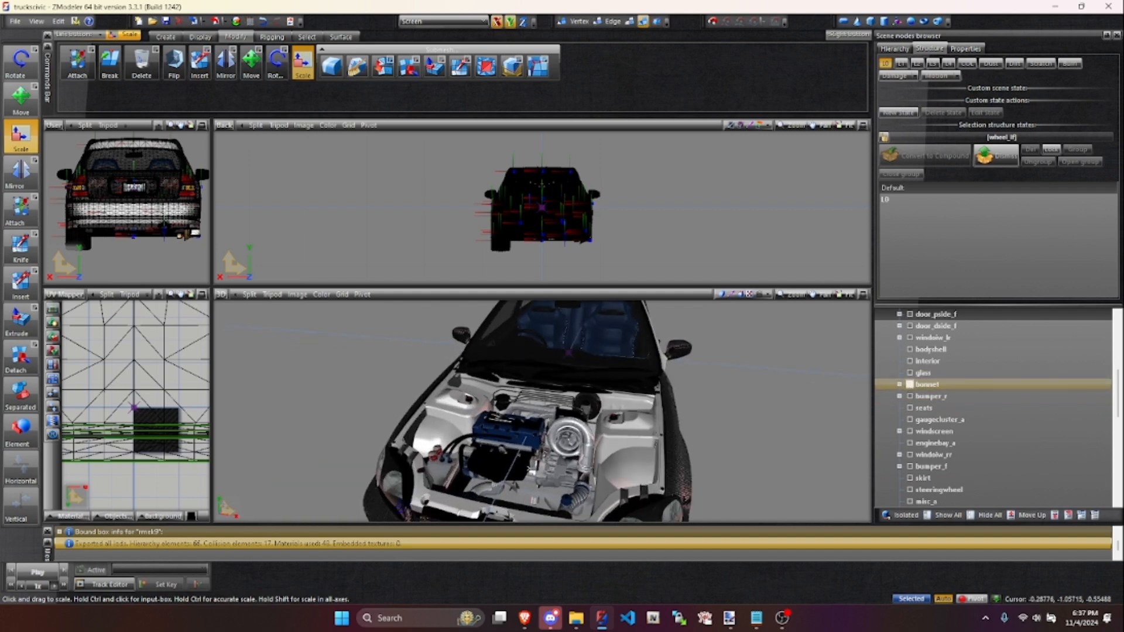
{"action": "scroll", "coordinate": [937, 445], "scroll_direction": "down", "scroll_amount": 10}
{"action": "left_click", "coordinate": [890, 490]}
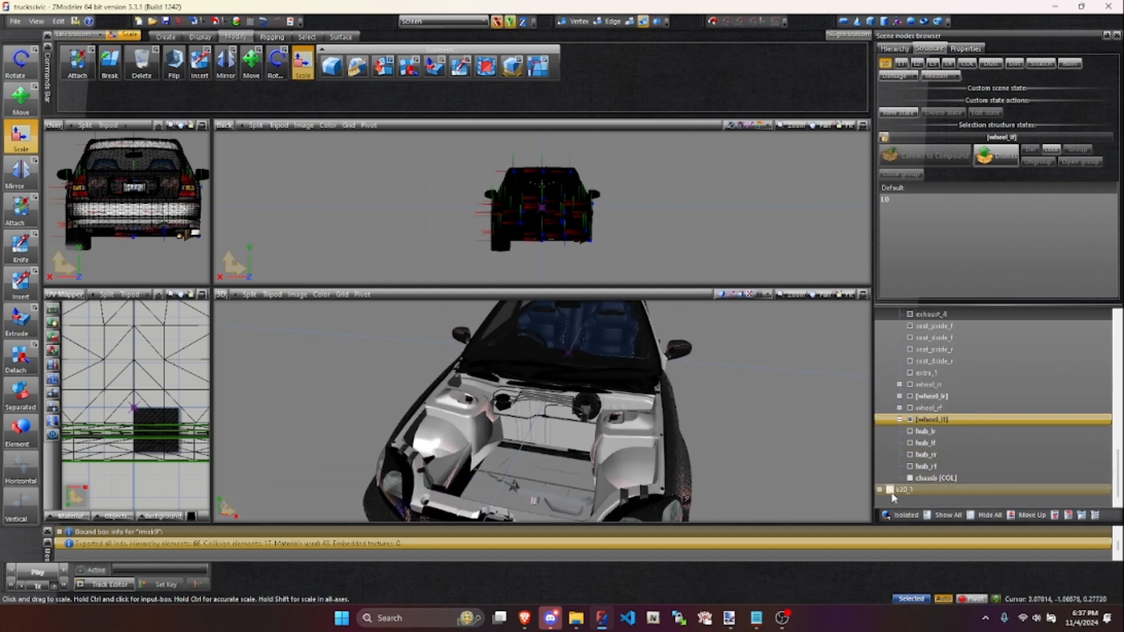
{"action": "middle_click_drag", "start_coordinate": [562, 421], "coordinate": [585, 463]}
{"action": "middle_click_drag", "start_coordinate": [724, 461], "coordinate": [604, 489]}
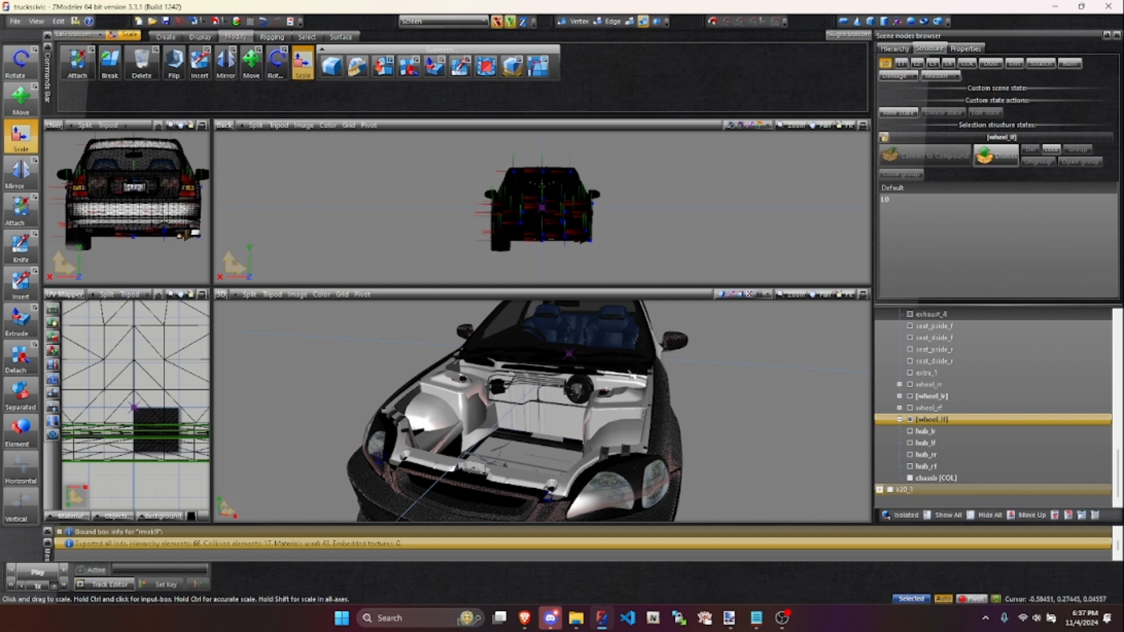
{"action": "middle_click_drag", "start_coordinate": [580, 395], "coordinate": [505, 487]}
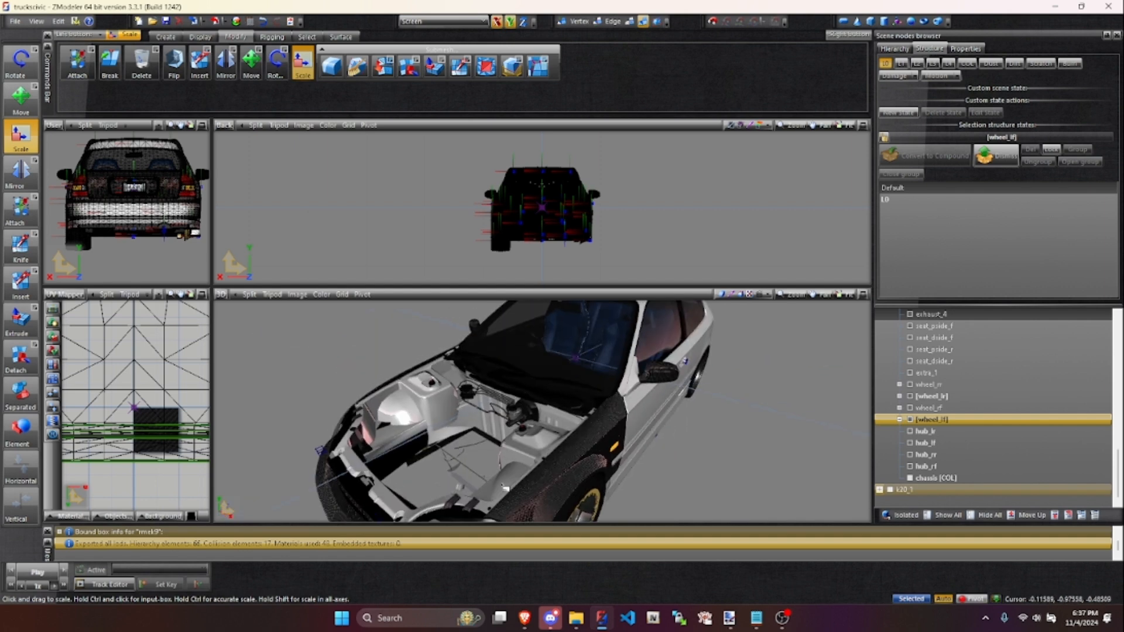
- Show the k20_1 engine again and view the engine bay with the engine in place
{"action": "middle_click_drag", "start_coordinate": [690, 464], "coordinate": [602, 413]}
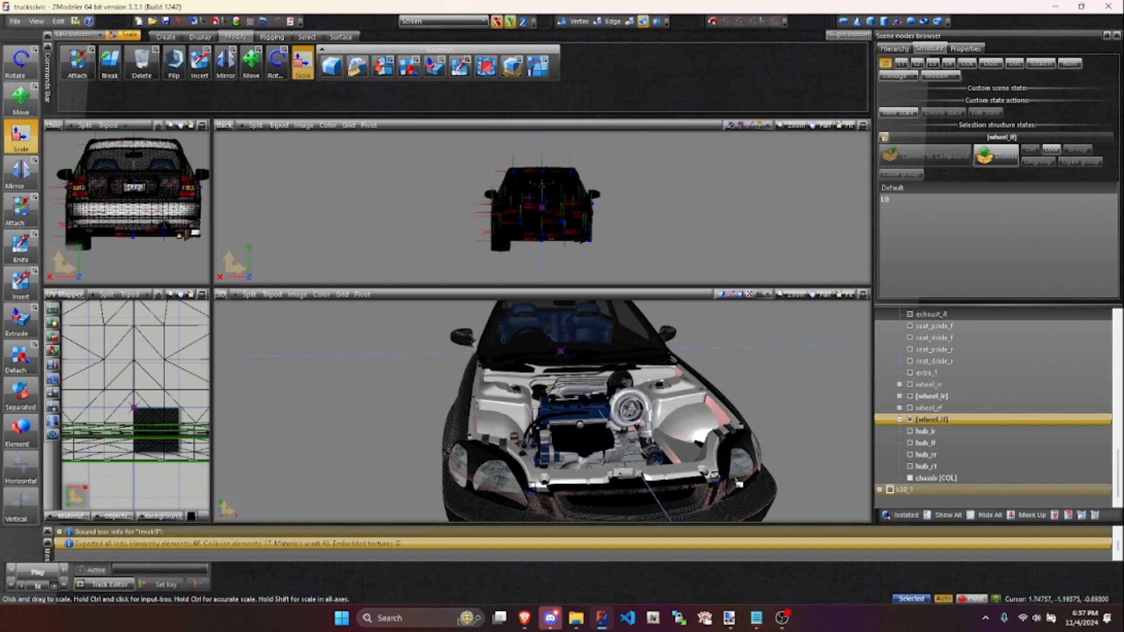
{"action": "middle_click_drag", "start_coordinate": [644, 446], "coordinate": [480, 383]}
{"action": "scroll", "coordinate": [480, 383], "scroll_direction": "down", "scroll_amount": 3}
{"action": "middle_click_drag", "start_coordinate": [615, 425], "coordinate": [580, 411]}
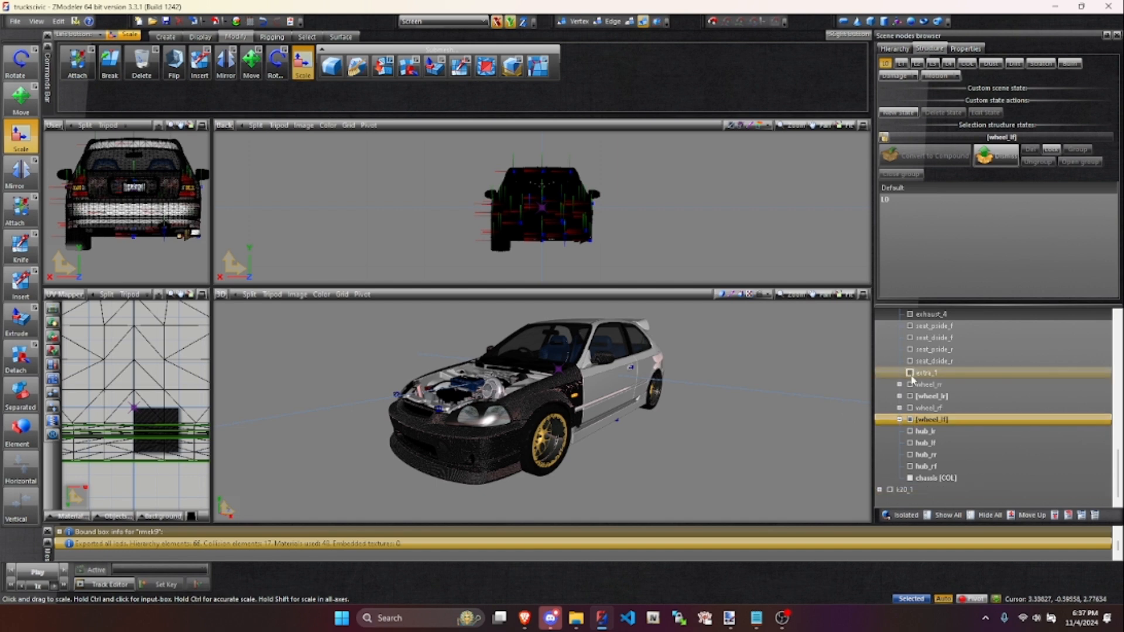
- Temporarily hide extra_1 to inspect the structure behind the front bumper, and show and select extra_1 again
{"action": "middle_click_drag", "start_coordinate": [271, 414], "coordinate": [356, 425]}
{"action": "scroll", "coordinate": [356, 425], "scroll_direction": "up", "scroll_amount": 4}
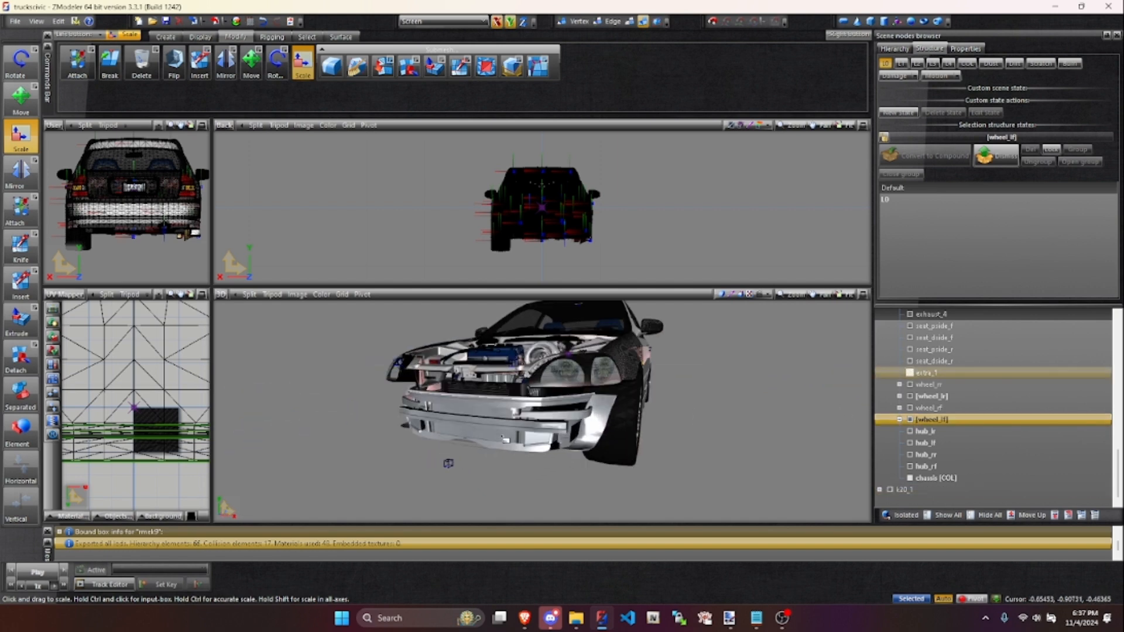
{"action": "left_click", "coordinate": [910, 373]}
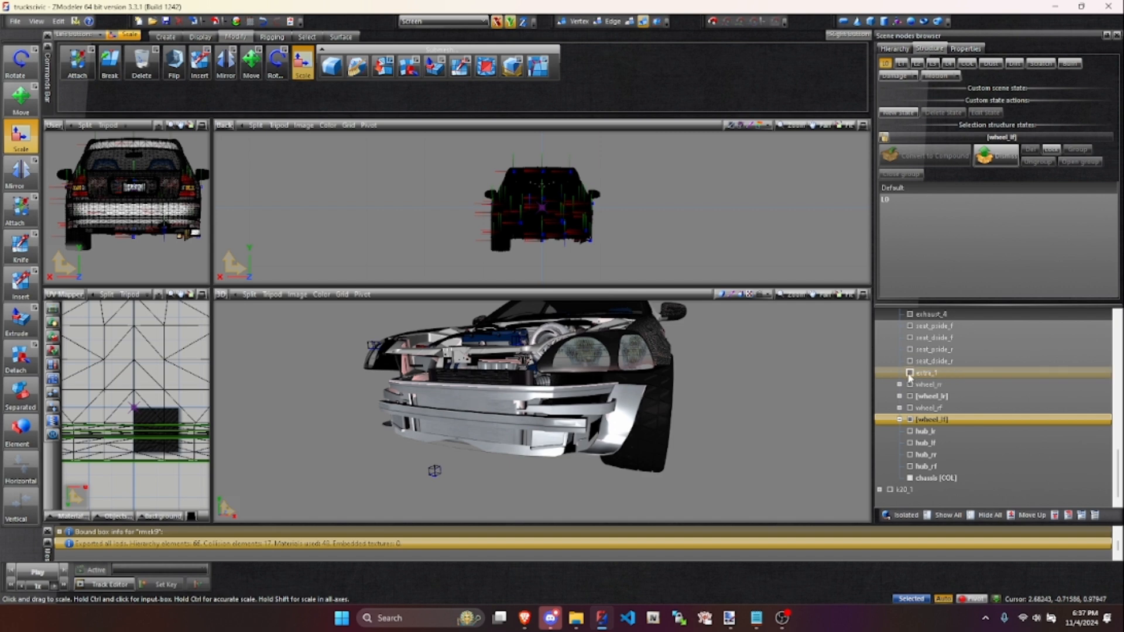
{"action": "left_click", "coordinate": [926, 375]}
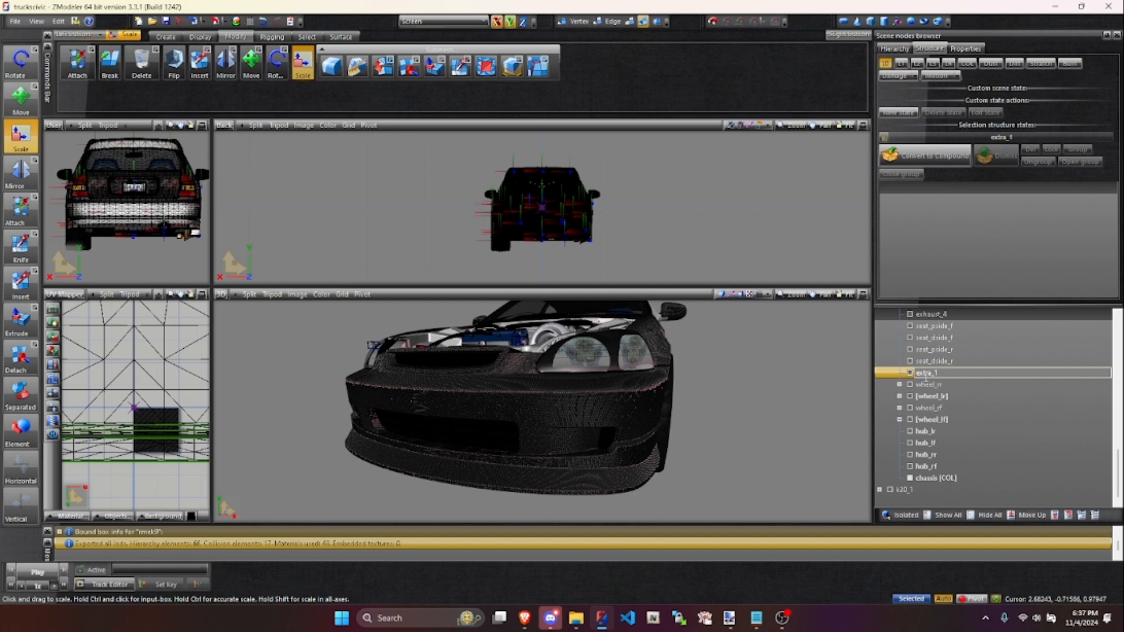
{"action": "middle_click_drag", "start_coordinate": [647, 452], "coordinate": [621, 404]}
{"action": "scroll", "coordinate": [635, 456], "scroll_direction": "down", "scroll_amount": 5}
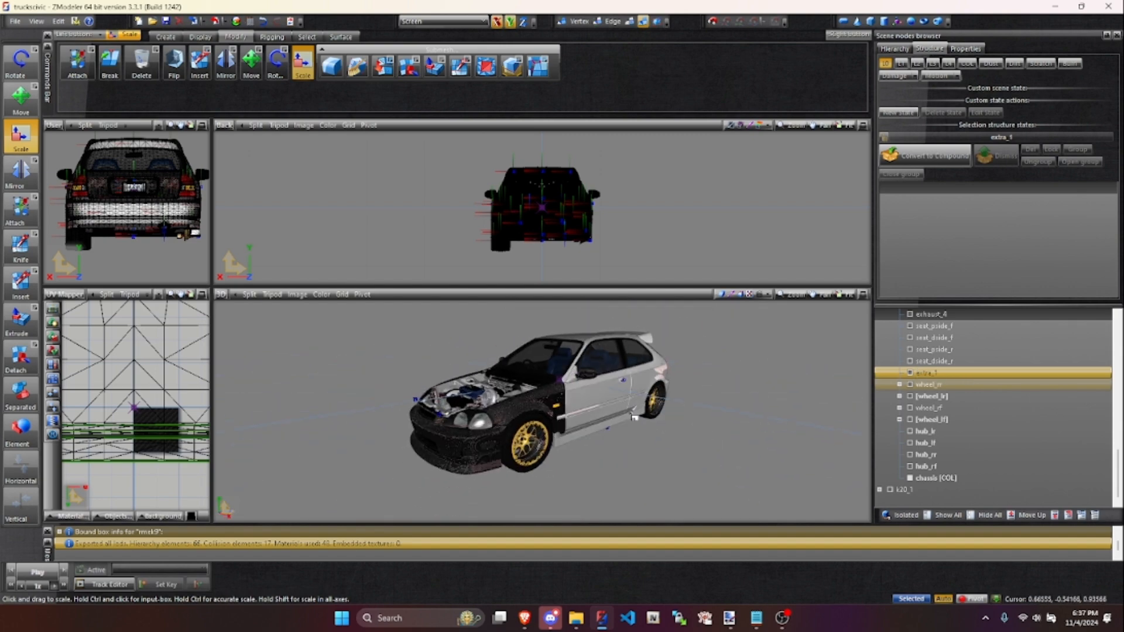
- Unhide all nodes, collapse the hierarchy, and select the rmek9 root node
{"action": "left_click", "coordinate": [947, 516]}
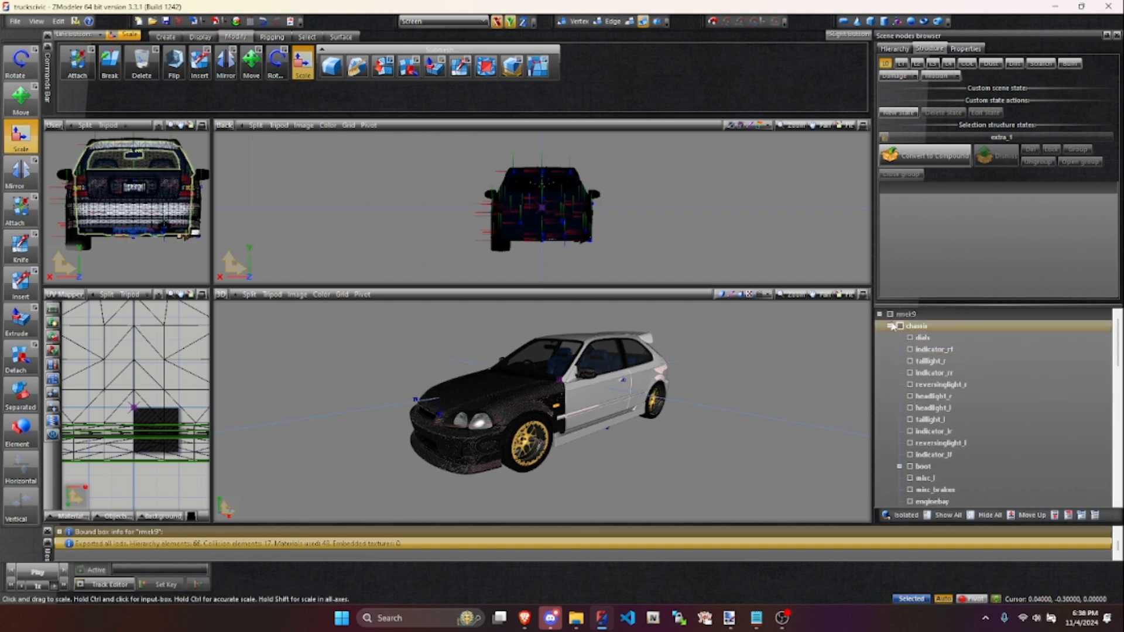
{"action": "left_click", "coordinate": [880, 317]}
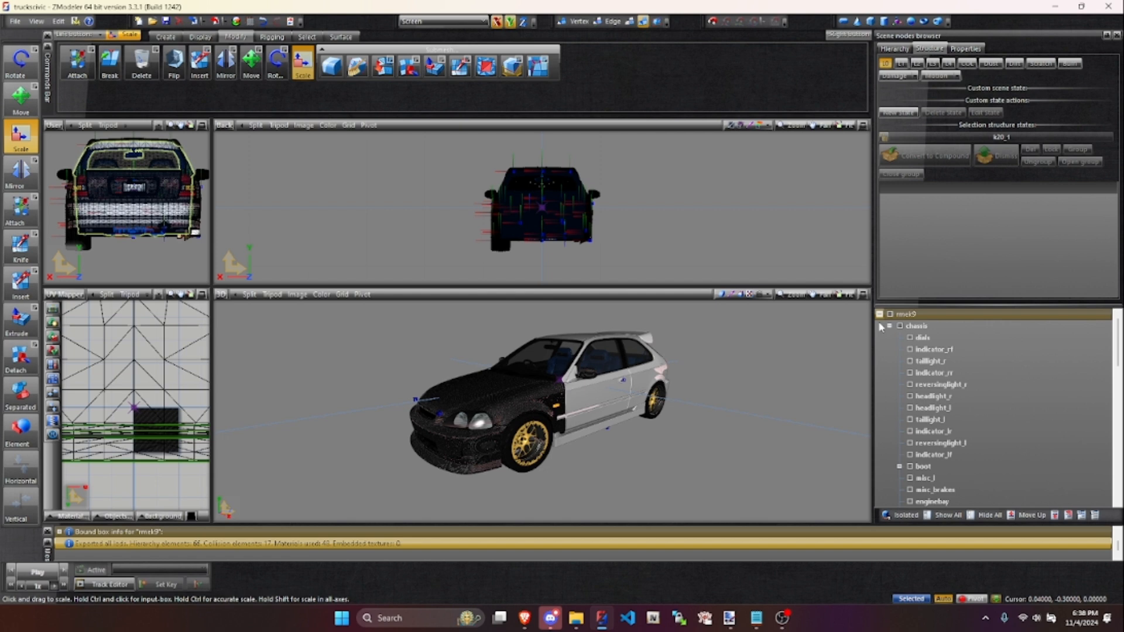
{"action": "left_click", "coordinate": [907, 327]}
{"action": "left_click_drag", "start_coordinate": [914, 326], "coordinate": [860, 324]}
{"action": "left_click", "coordinate": [951, 361]}
{"action": "double_click", "coordinate": [915, 315]}
{"action": "left_click_drag", "start_coordinate": [929, 312], "coordinate": [884, 315]}
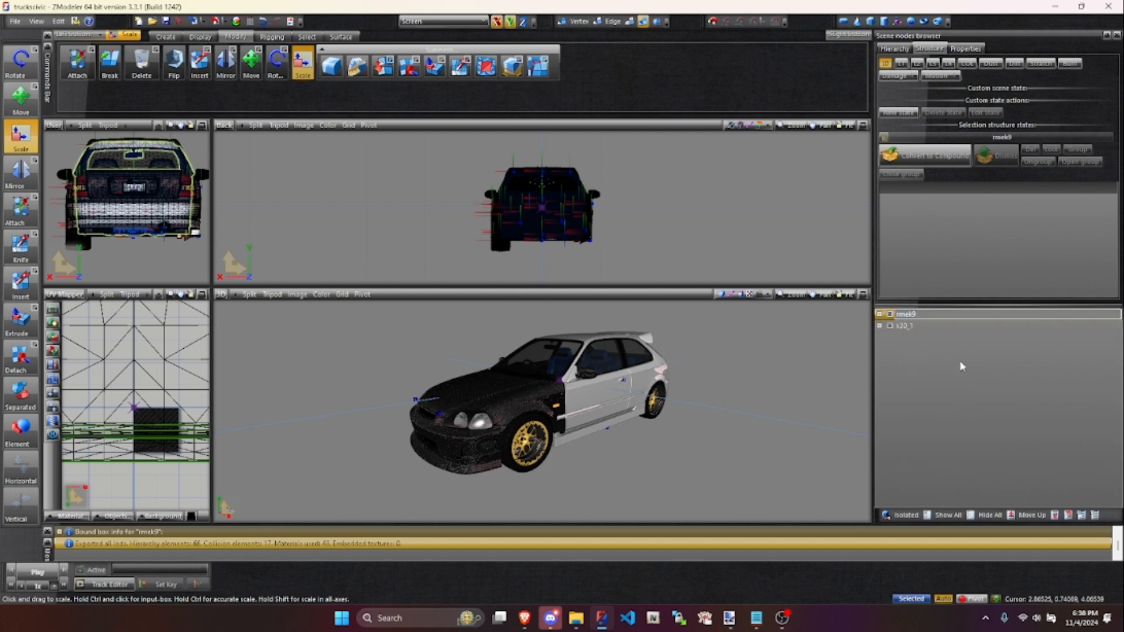
{"action": "left_click", "coordinate": [960, 363]}
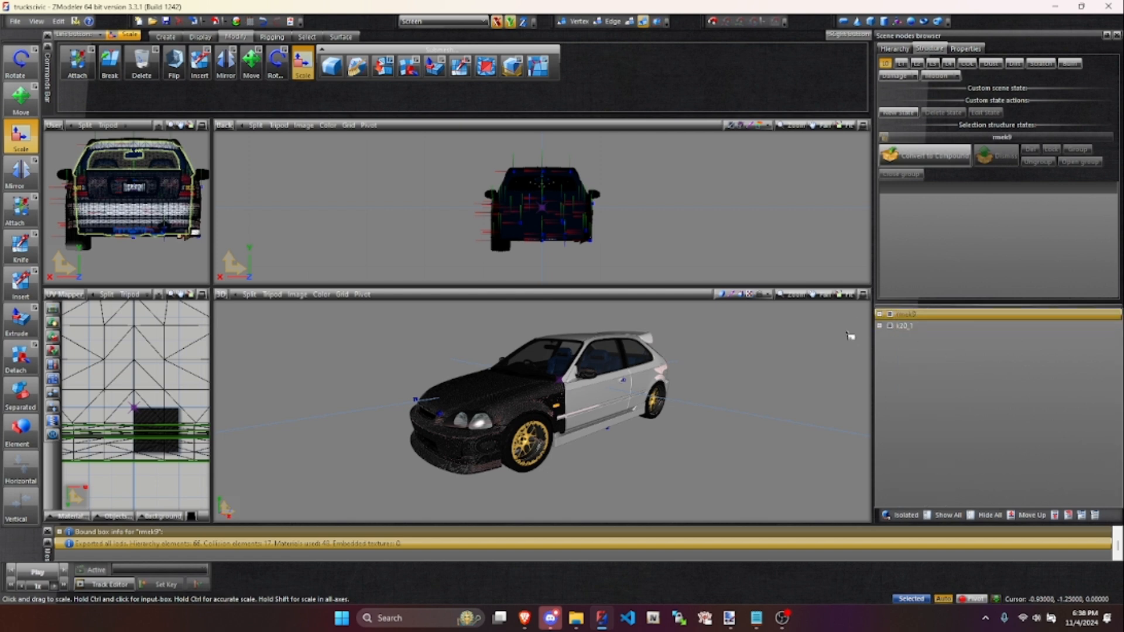
- Start exporting the rmek9 node as a GTA Rage model over rmek9.yft in the stream folder, and decline replacing the file
{"action": "left_click", "coordinate": [18, 24]}
{"action": "left_click", "coordinate": [36, 124]}
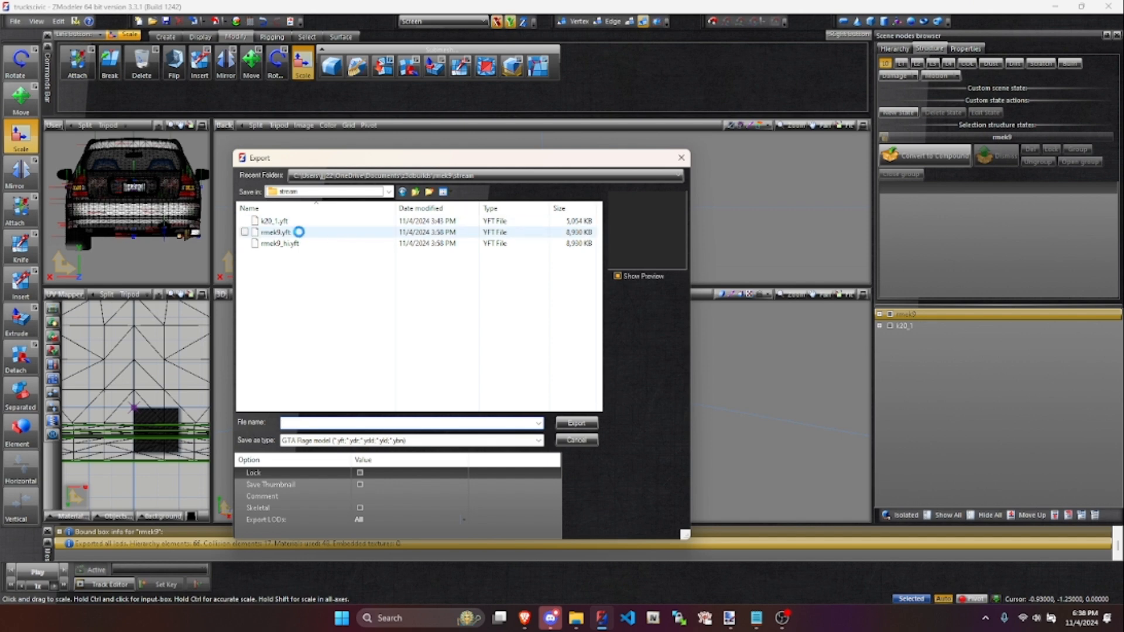
{"action": "left_click", "coordinate": [275, 233]}
{"action": "double_click", "coordinate": [299, 423]}
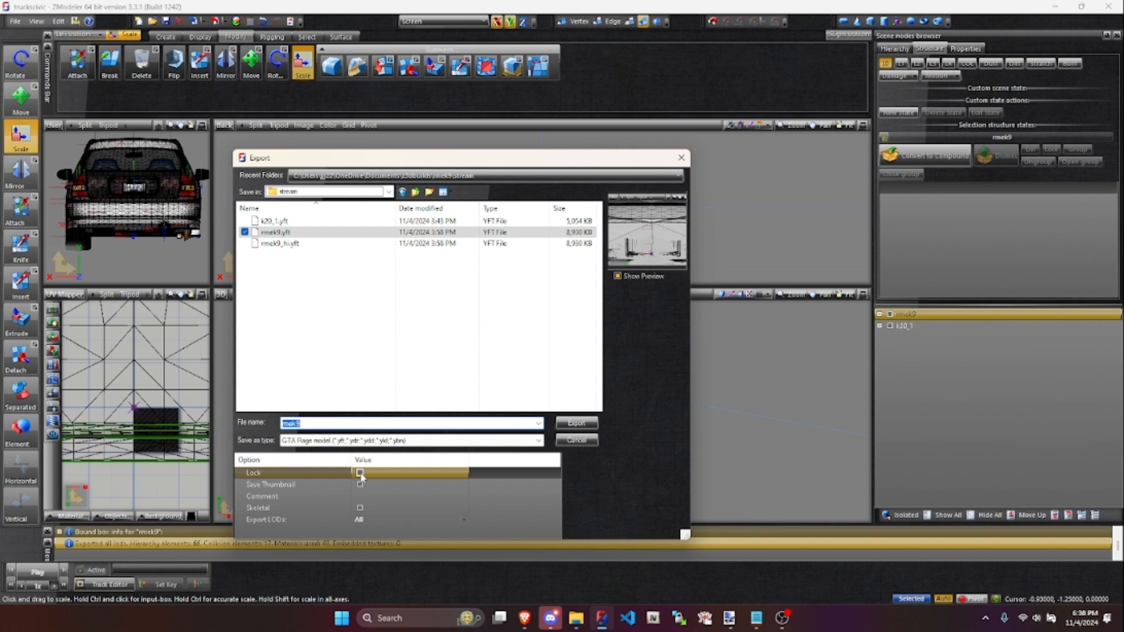
{"action": "left_click", "coordinate": [587, 429]}
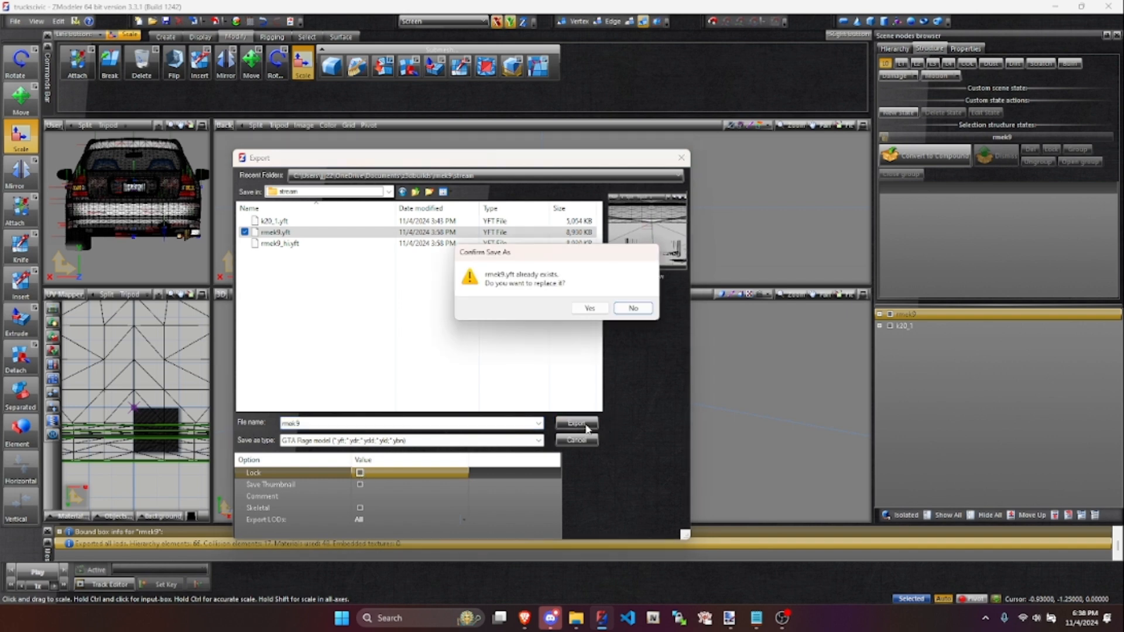
{"action": "left_click", "coordinate": [647, 313]}
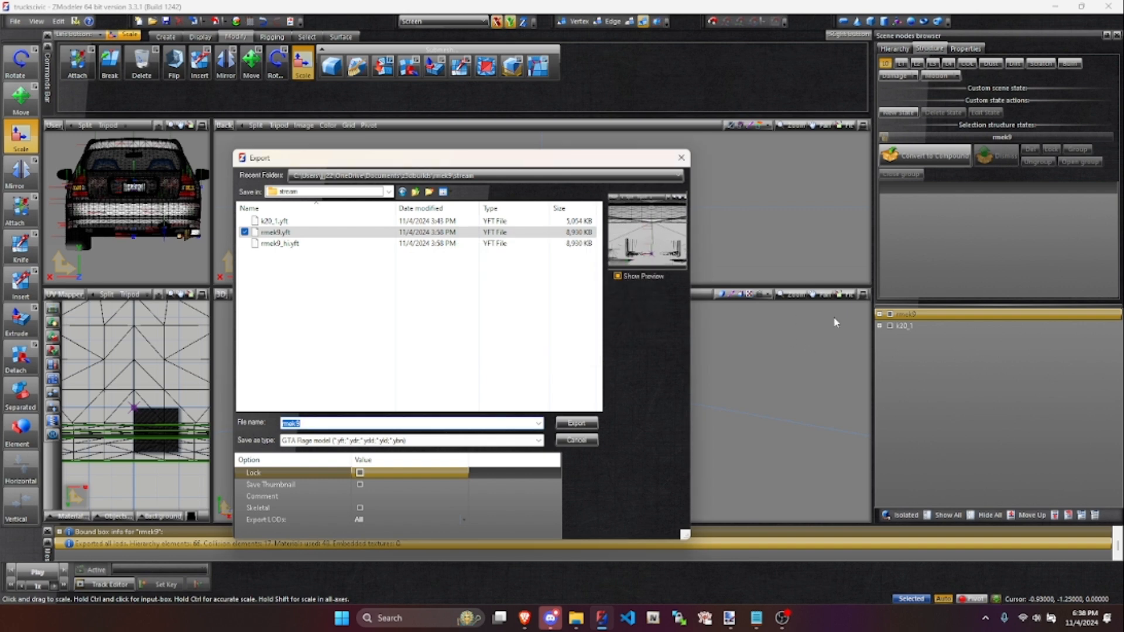
- Try to export the GTA Rage model to the stream folder under the file name hondacivic
{"action": "left_click_drag", "start_coordinate": [299, 161], "coordinate": [224, 159]}
{"action": "left_click", "coordinate": [182, 219]}
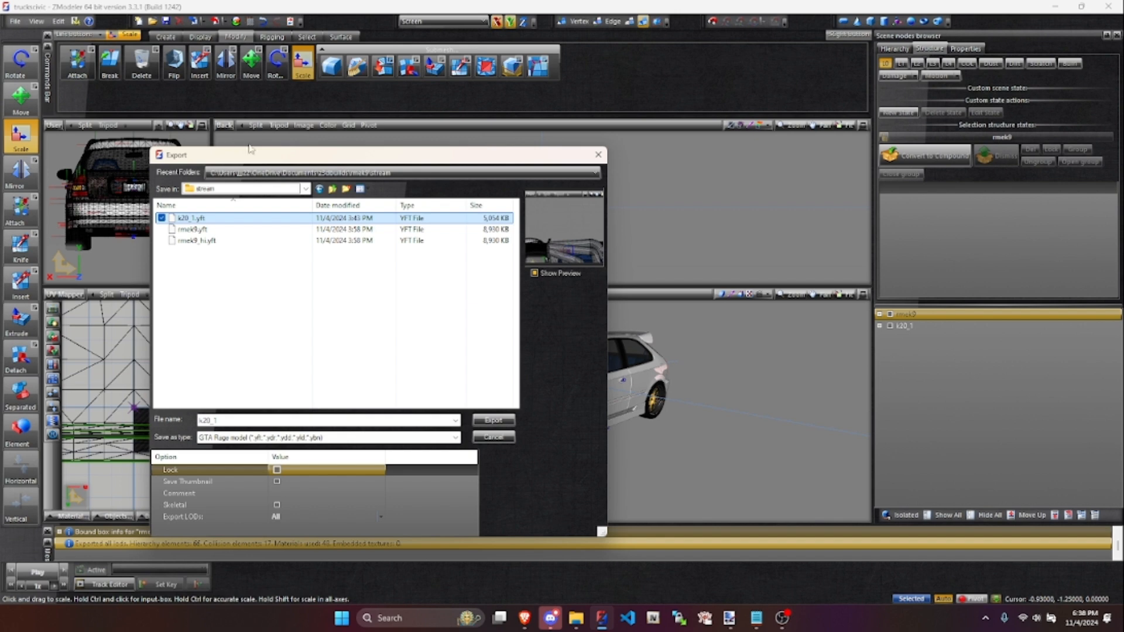
{"action": "left_click_drag", "start_coordinate": [229, 159], "coordinate": [381, 178]}
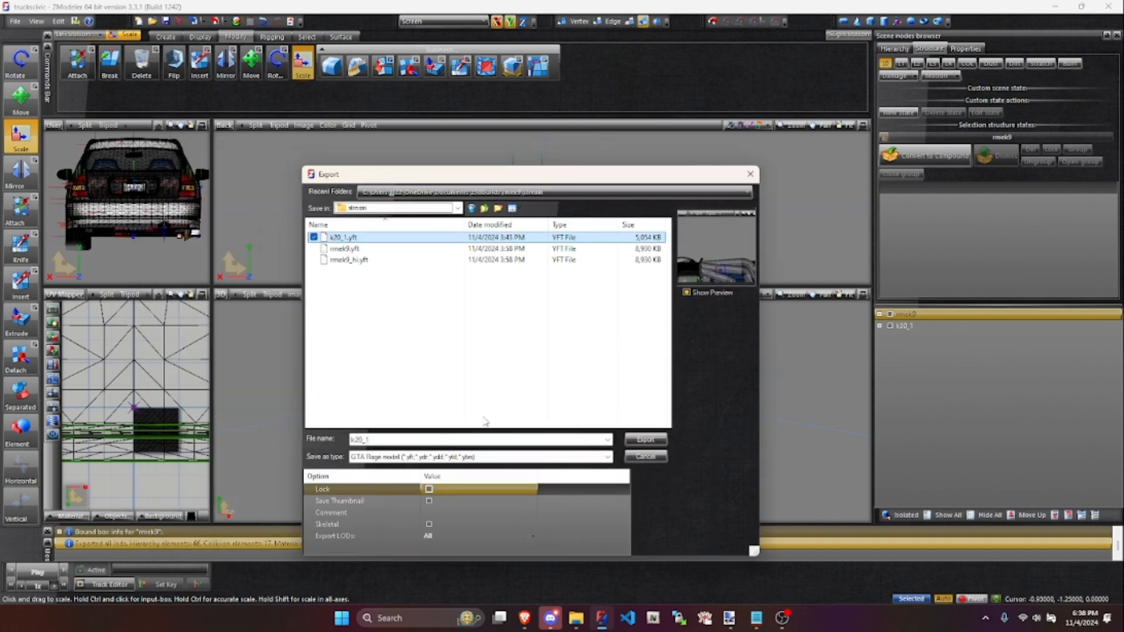
{"action": "double_click", "coordinate": [357, 440]}
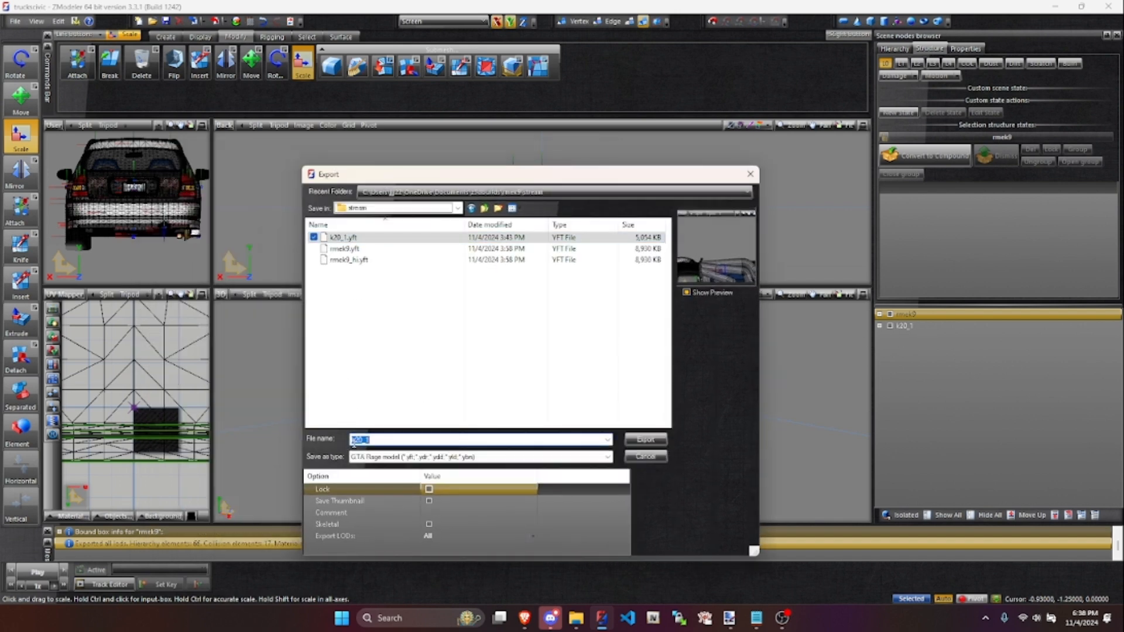
{"action": "type", "text": "hondacivic"}
{"action": "key", "text": "Return"}
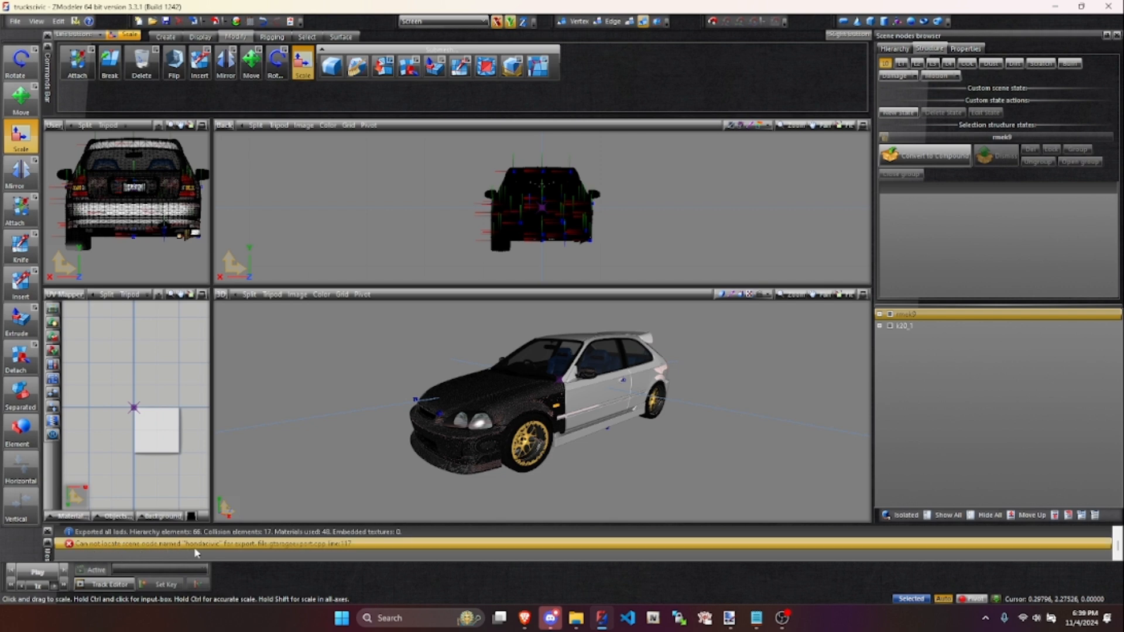
{"action": "left_click", "coordinate": [916, 316]}
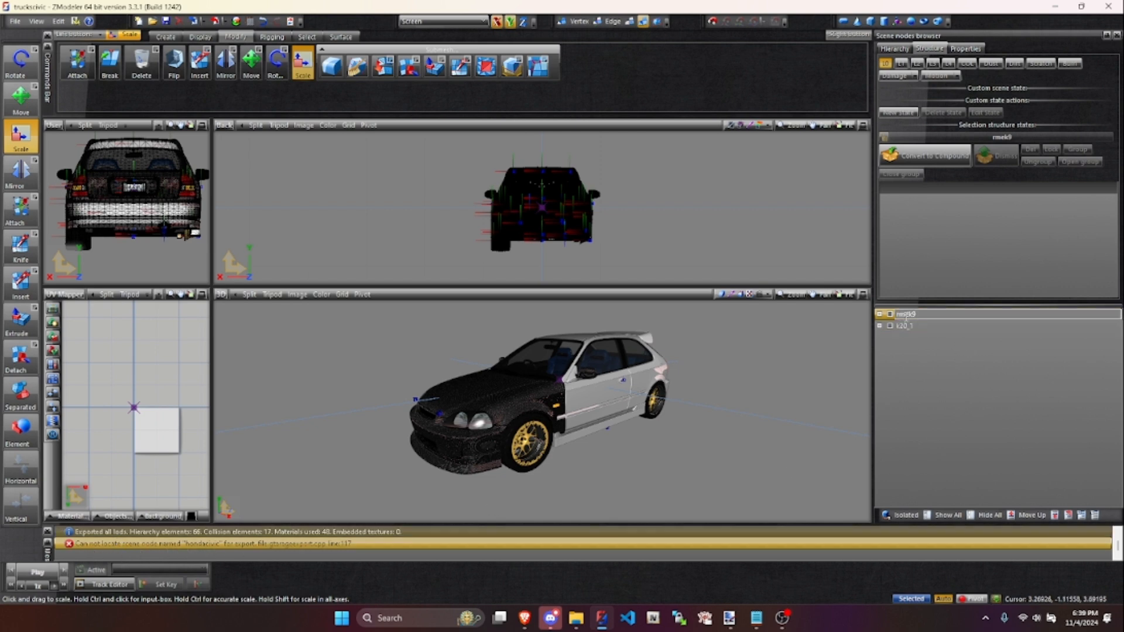
{"action": "left_click", "coordinate": [921, 342]}
{"action": "left_click", "coordinate": [924, 316]}
{"action": "left_click_drag", "start_coordinate": [923, 316], "coordinate": [891, 318]}
{"action": "left_click", "coordinate": [934, 371]}
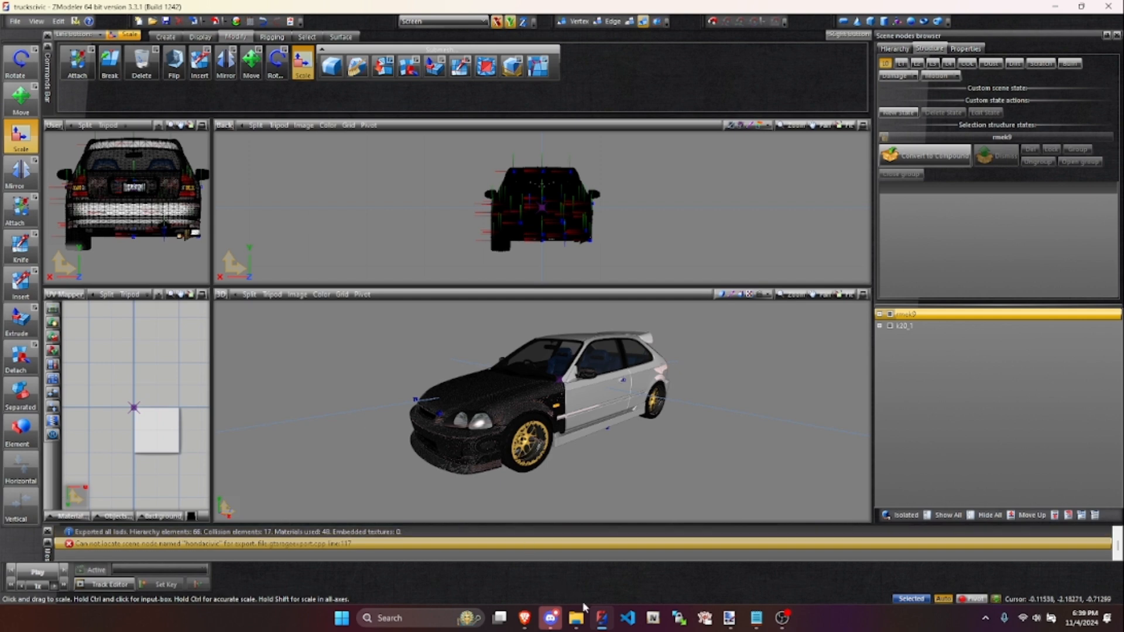
- Check the Unused Materials group in the Material Browser for leftover materials, and close the browser
{"action": "left_click", "coordinate": [250, 24]}
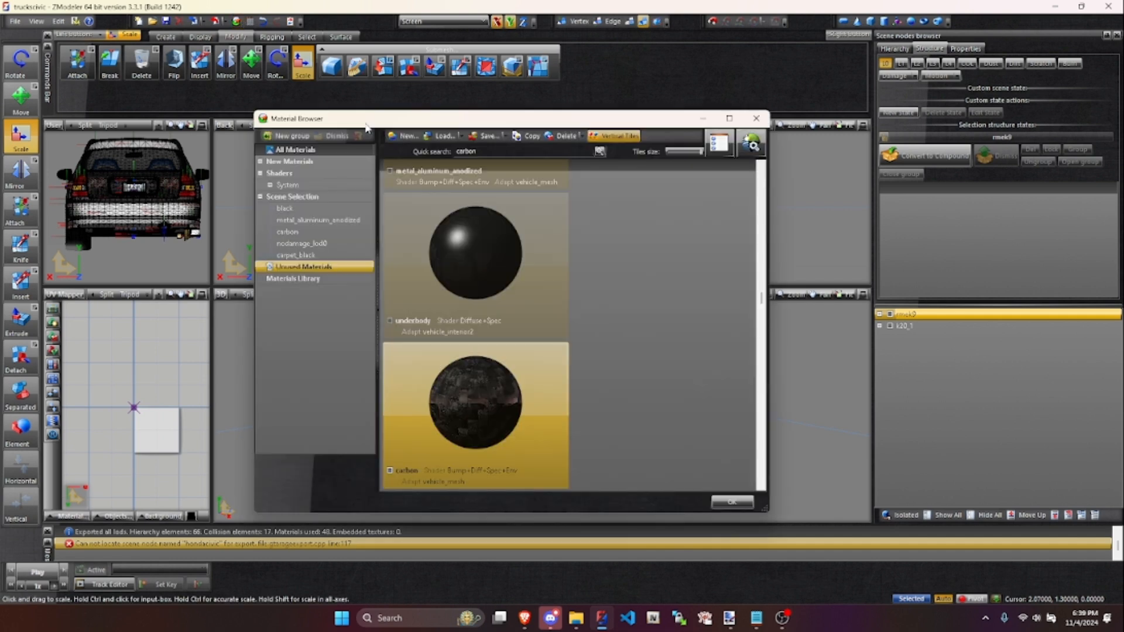
{"action": "left_click_drag", "start_coordinate": [350, 120], "coordinate": [335, 117]}
{"action": "left_click", "coordinate": [300, 276]}
{"action": "left_click", "coordinate": [284, 265]}
{"action": "scroll", "coordinate": [498, 268], "scroll_direction": "down", "scroll_amount": 3}
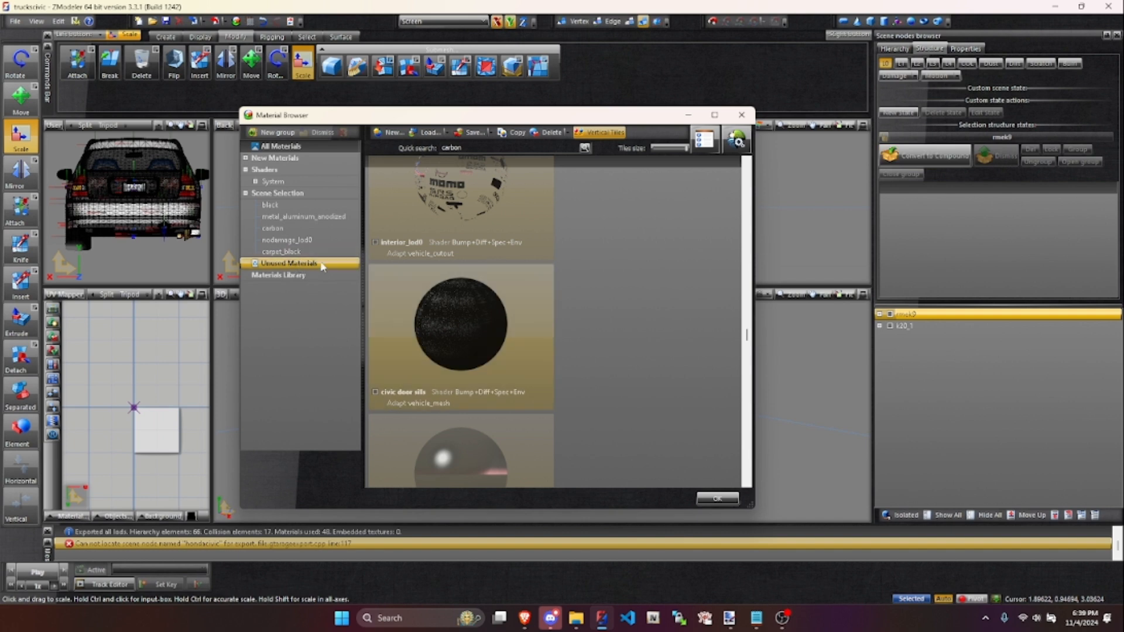
{"action": "left_click", "coordinate": [741, 114]}
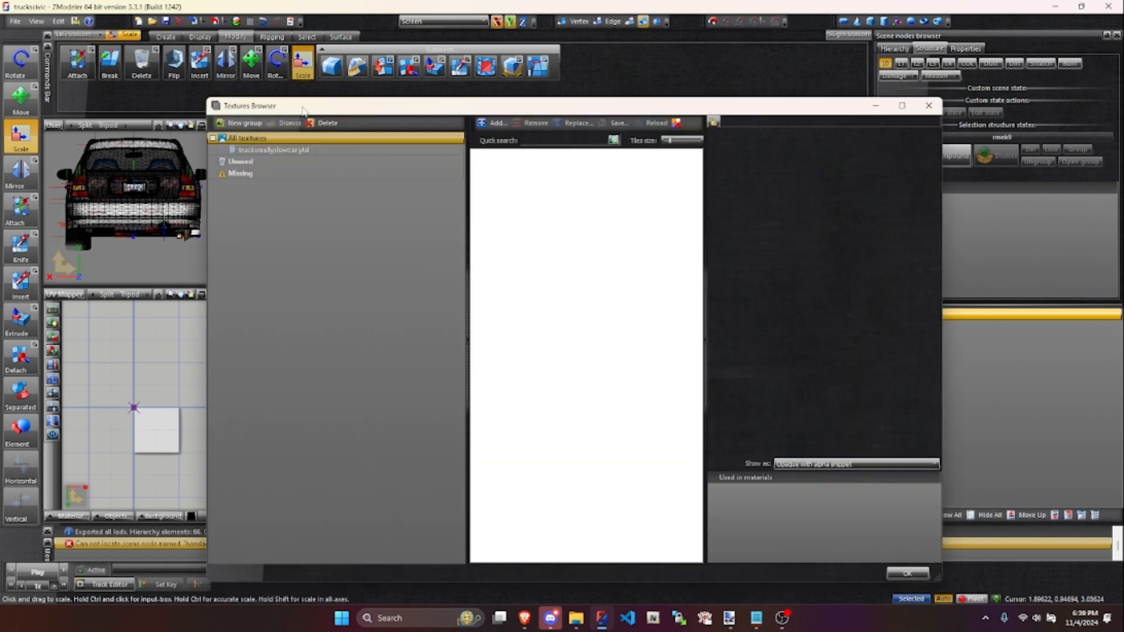
- Check the Unused group in the Textures Browser and display all textures
{"action": "left_click_drag", "start_coordinate": [243, 97], "coordinate": [185, 83]}
{"action": "left_click", "coordinate": [209, 149]}
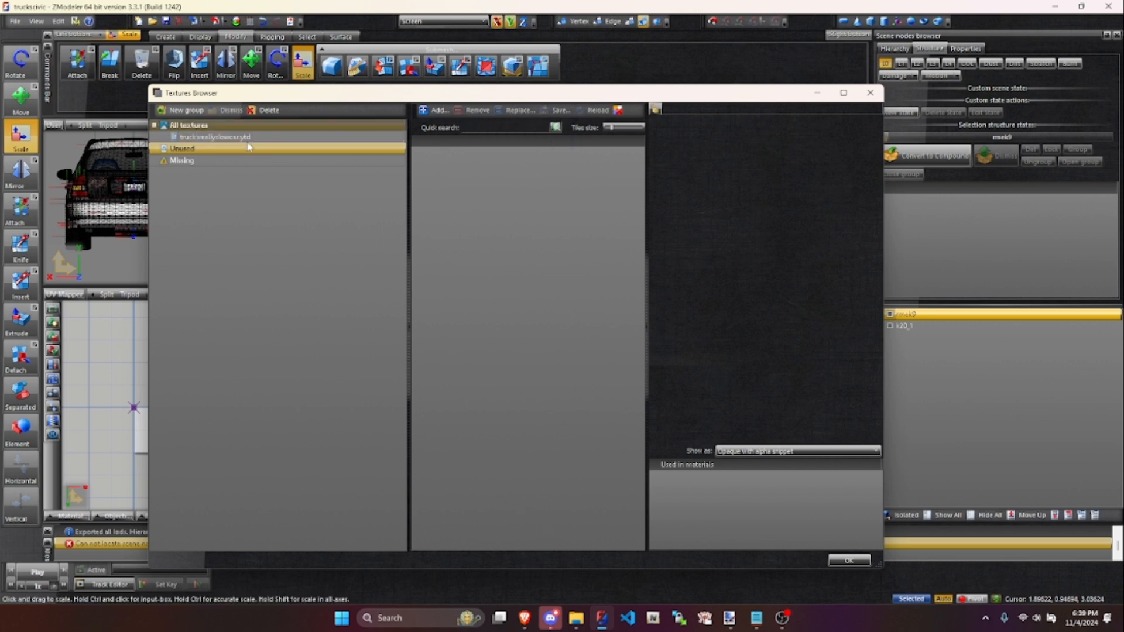
{"action": "left_click", "coordinate": [270, 125]}
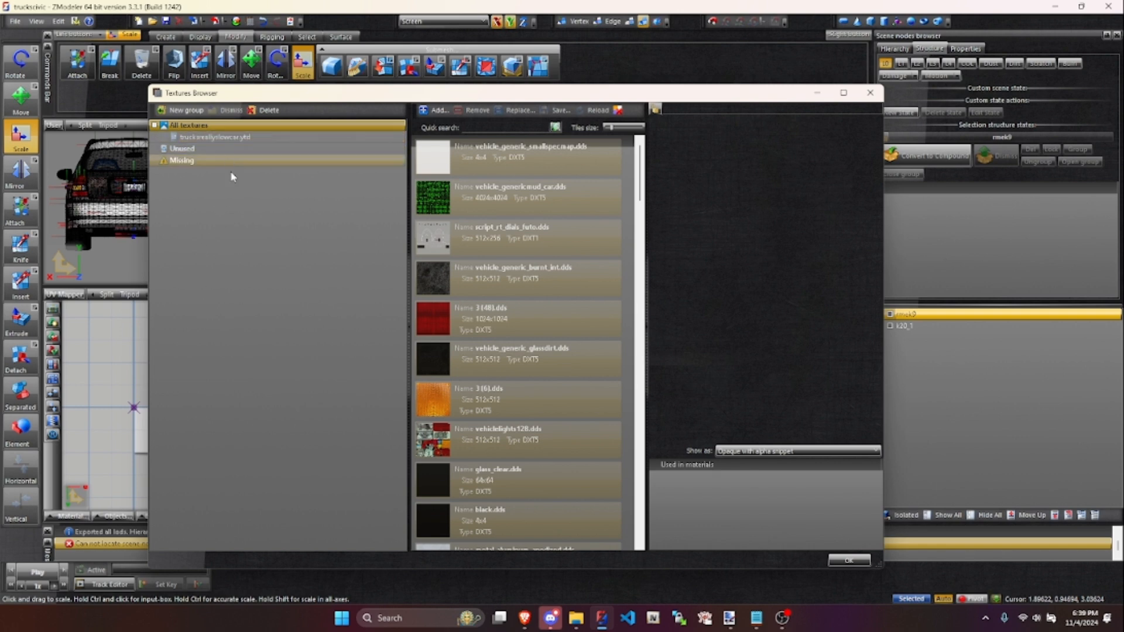
- Select the whole texture list from vehicle_generic_smallspecmap.dds to vehicle_generic_glassdirt.dds and call up the save options for them
{"action": "left_click", "coordinate": [581, 163]}
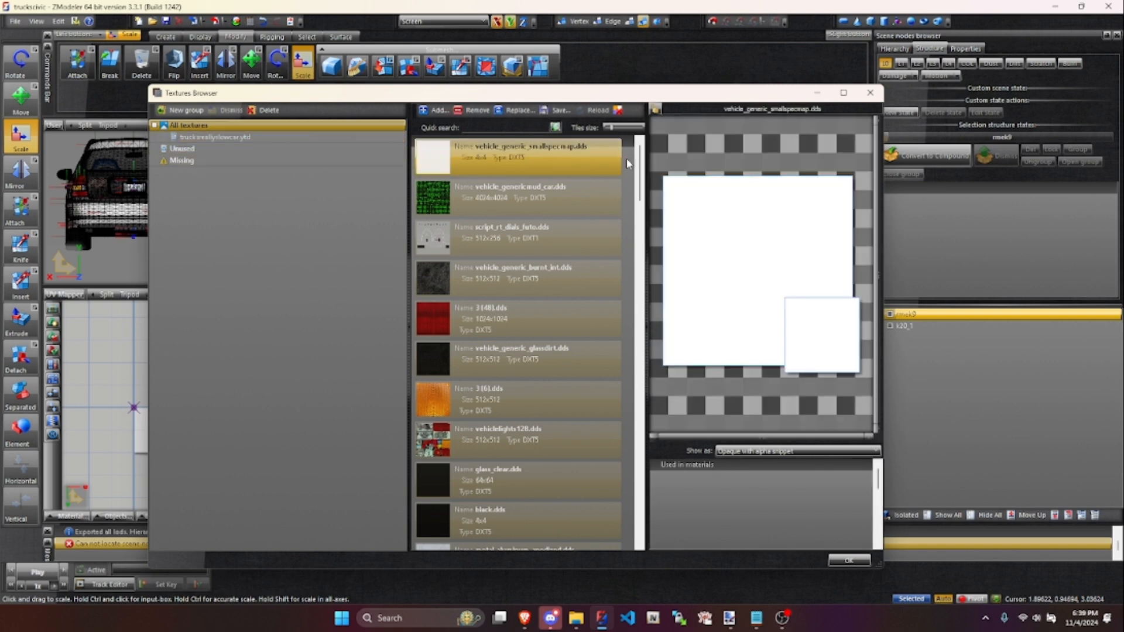
{"action": "scroll", "coordinate": [626, 536], "scroll_direction": "down", "scroll_amount": 10}
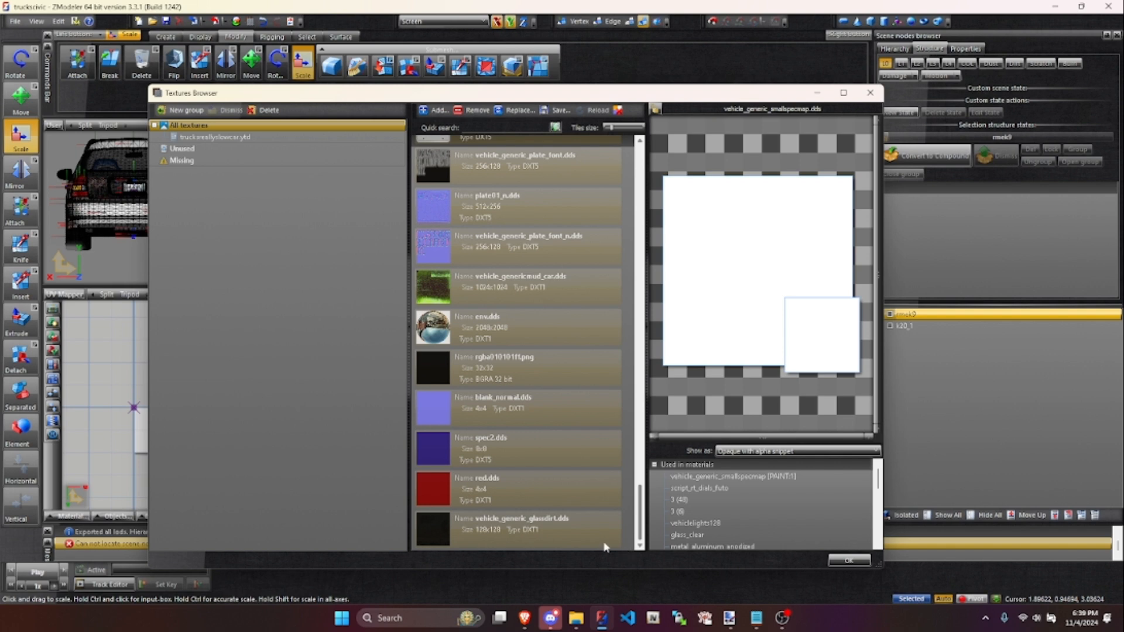
{"action": "left_click", "coordinate": [547, 529], "text": "shift"}
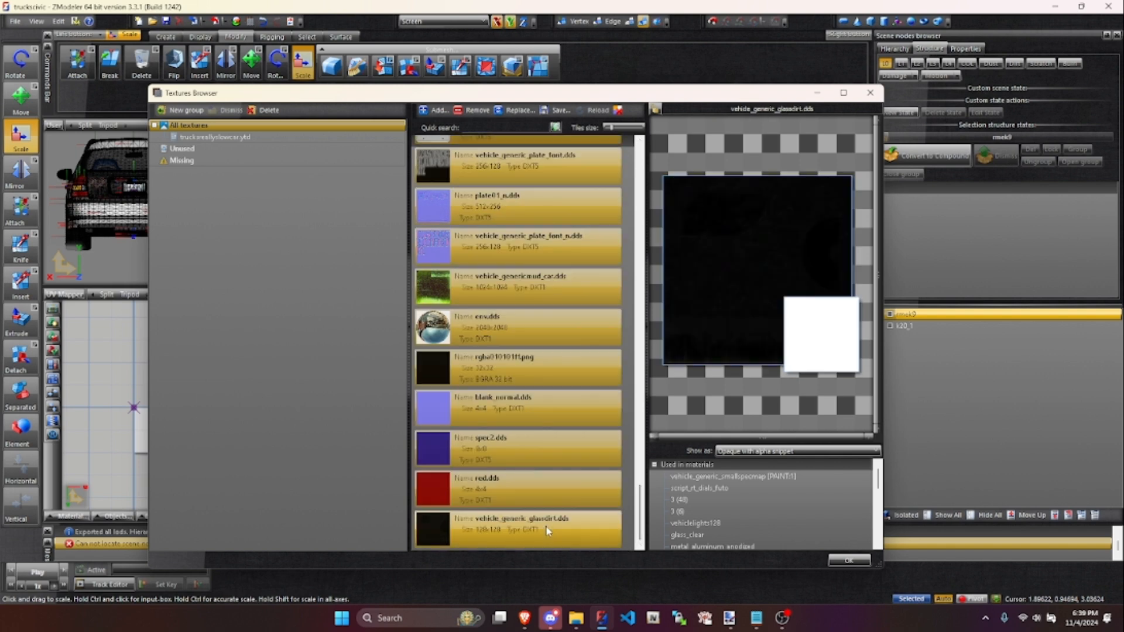
{"action": "left_click", "coordinate": [559, 111]}
{"action": "left_click", "coordinate": [583, 128]}
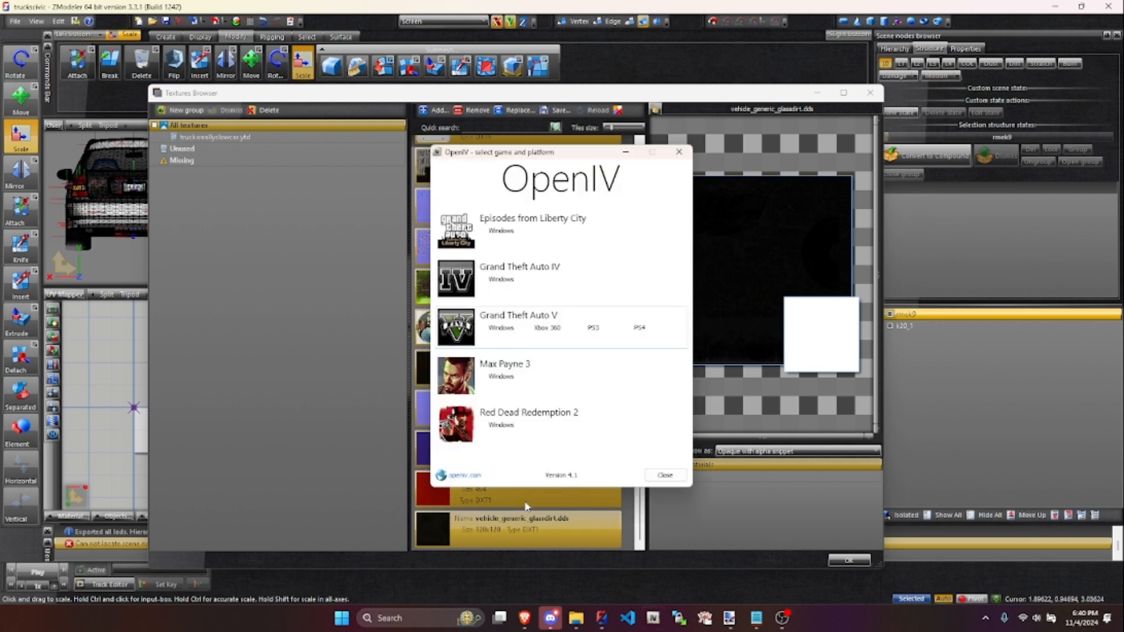
- Start OpenIV for Grand Theft Auto V on Windows, and open the tenf folder inside z3dbuilds in File Explorer
{"action": "left_click", "coordinate": [505, 332]}
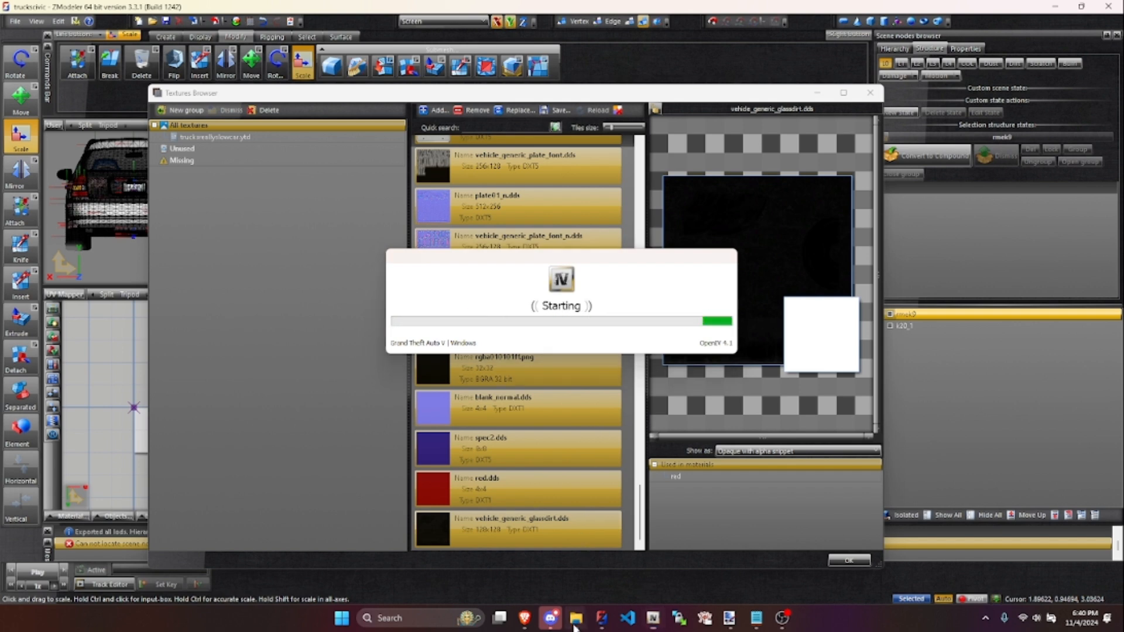
{"action": "mouse_move", "coordinate": [576, 618]}
{"action": "left_click", "coordinate": [448, 559]}
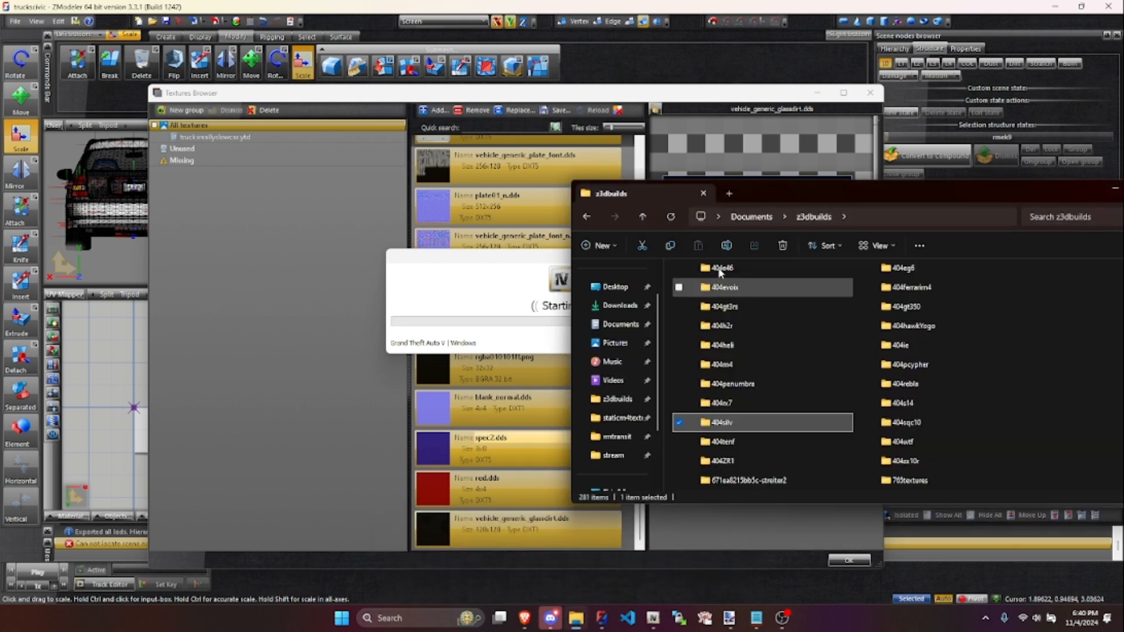
{"action": "scroll", "coordinate": [990, 407], "scroll_direction": "down", "scroll_amount": 10}
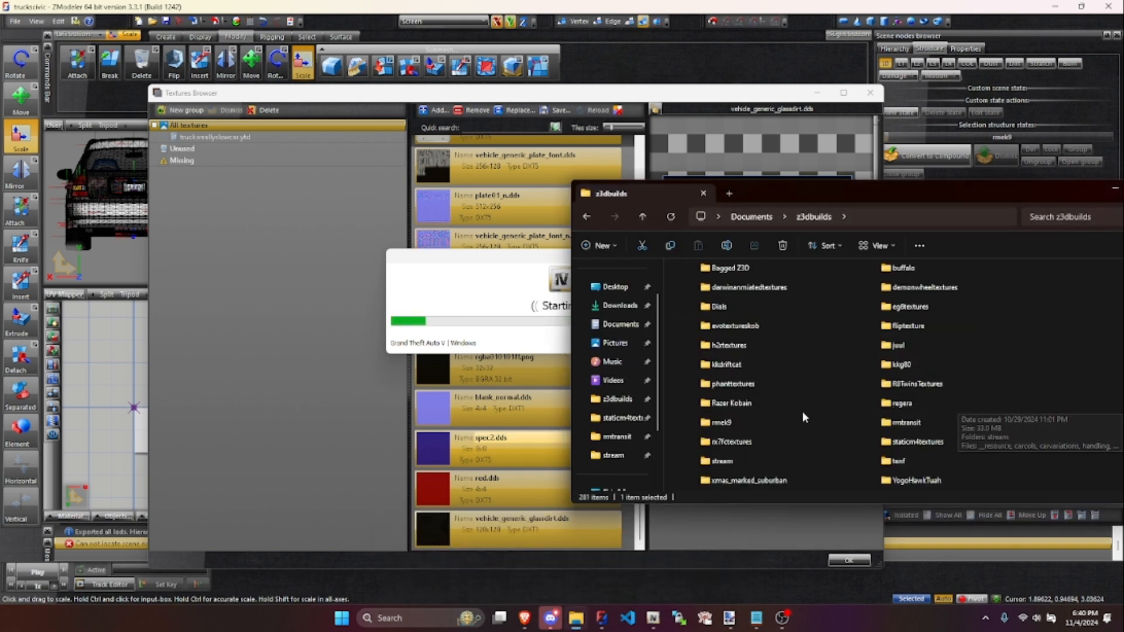
{"action": "double_click", "coordinate": [936, 403]}
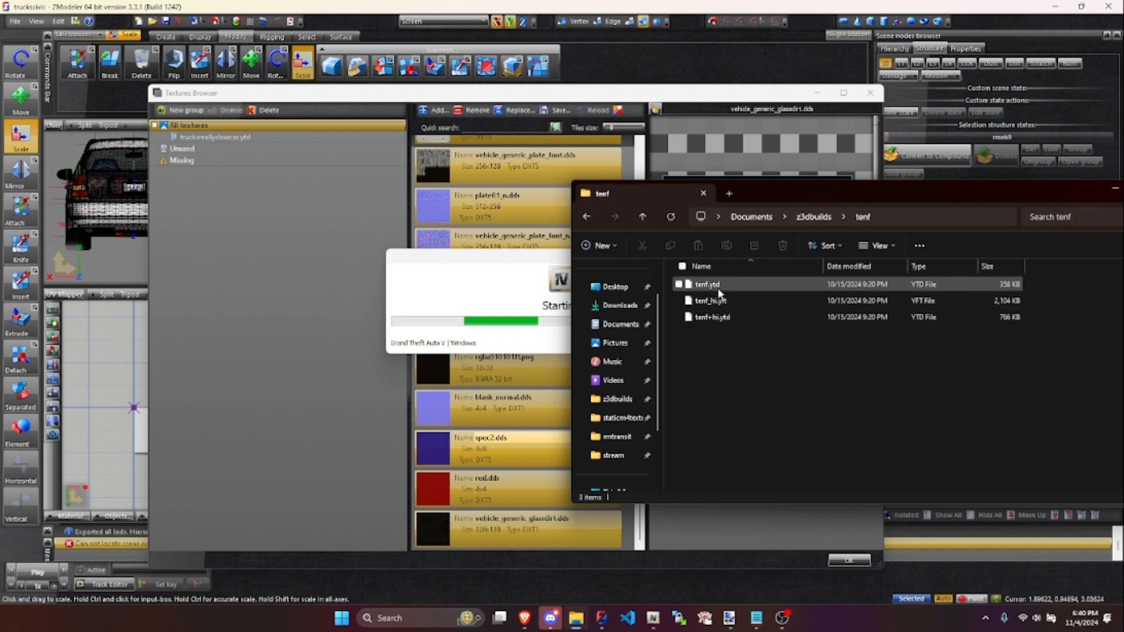
{"action": "left_click_drag", "start_coordinate": [728, 361], "coordinate": [722, 286]}
{"action": "left_click", "coordinate": [717, 314]}
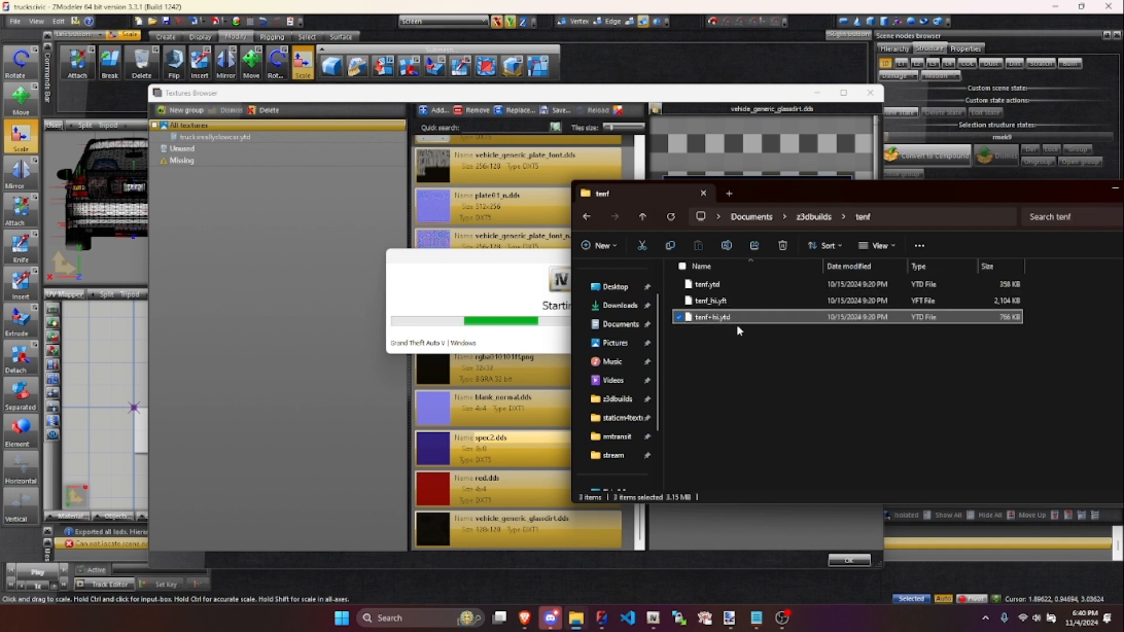
{"action": "left_click", "coordinate": [724, 285]}
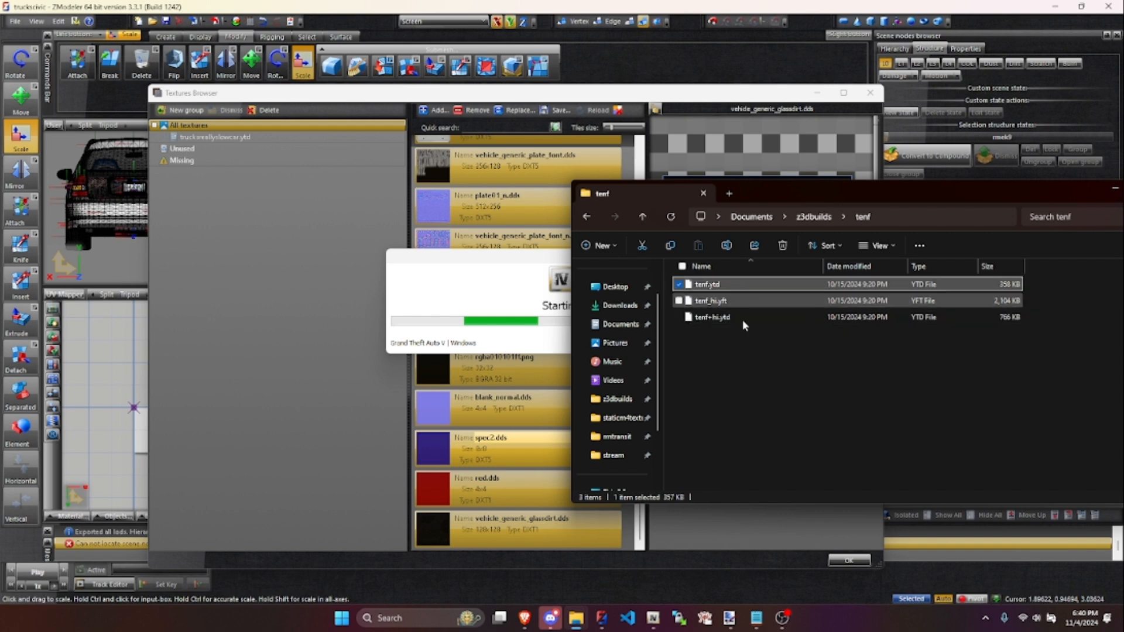
{"action": "left_click", "coordinate": [757, 348]}
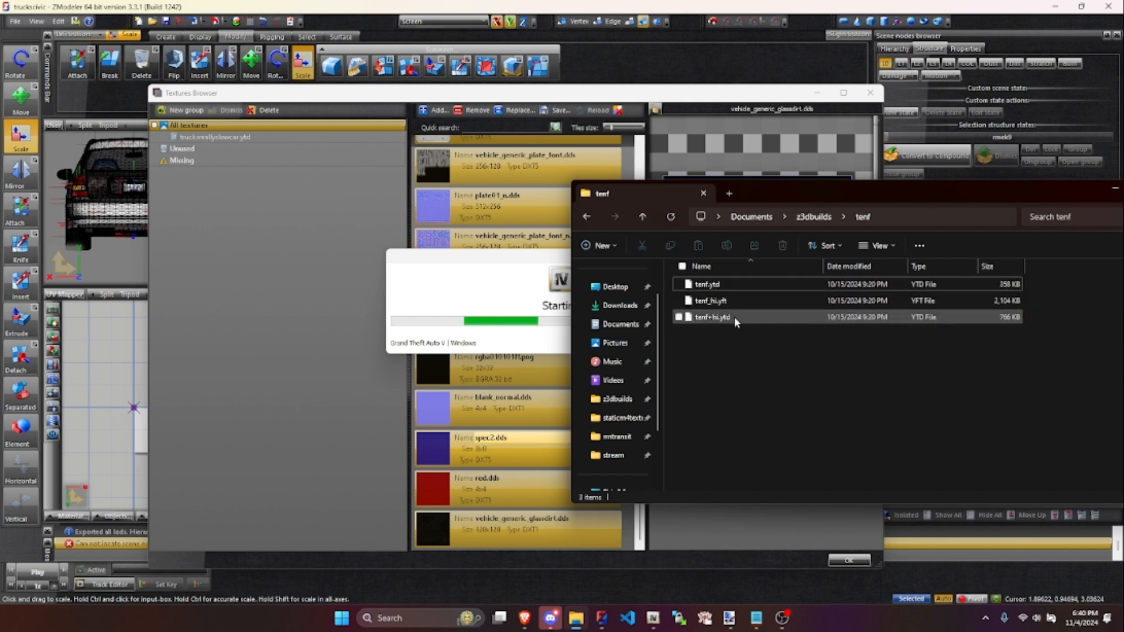
- Create a new folder named stream inside the tenf folder
{"action": "right_click", "coordinate": [750, 446]}
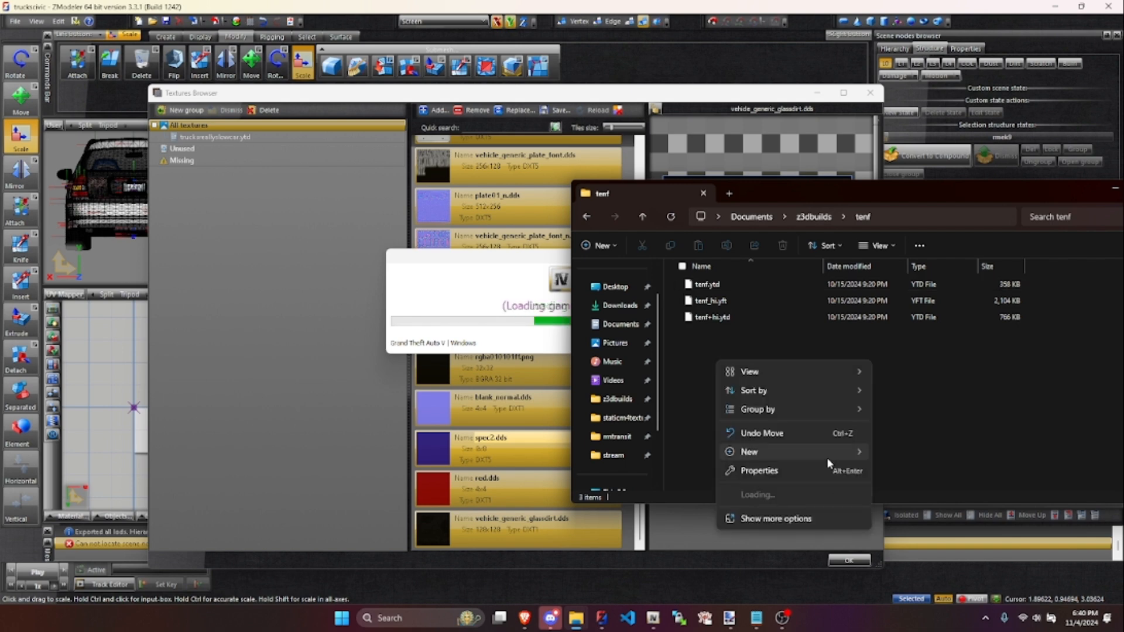
{"action": "left_click", "coordinate": [898, 452]}
{"action": "key", "text": "ctrl+shift+n"}
{"action": "type", "text": "st"}
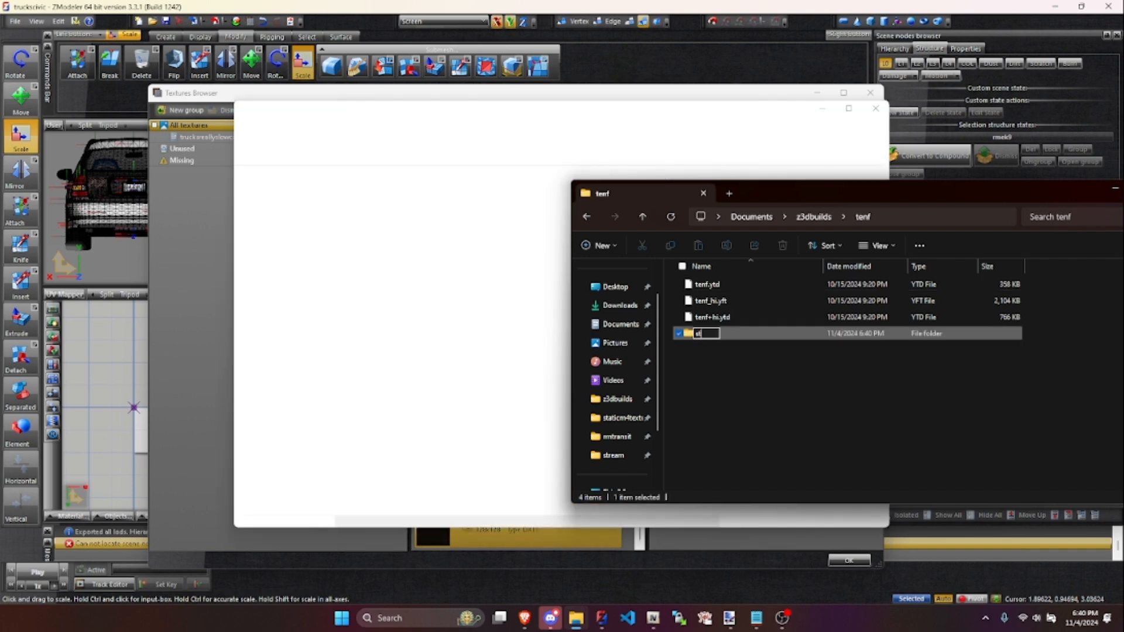
{"action": "type", "text": "ream"}
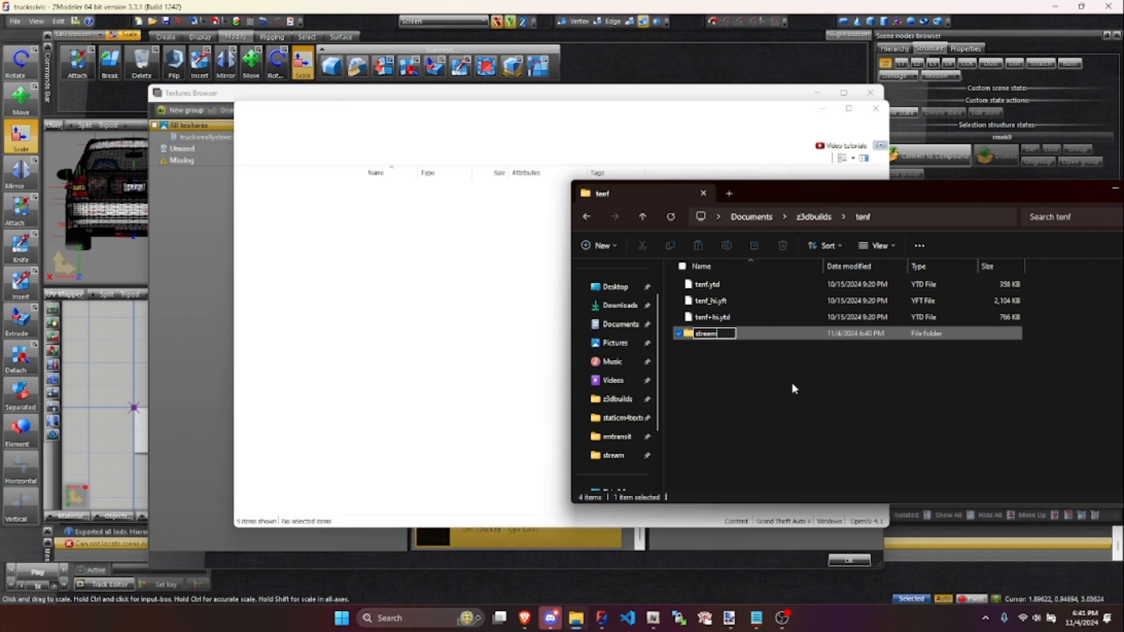
{"action": "left_click", "coordinate": [784, 380]}
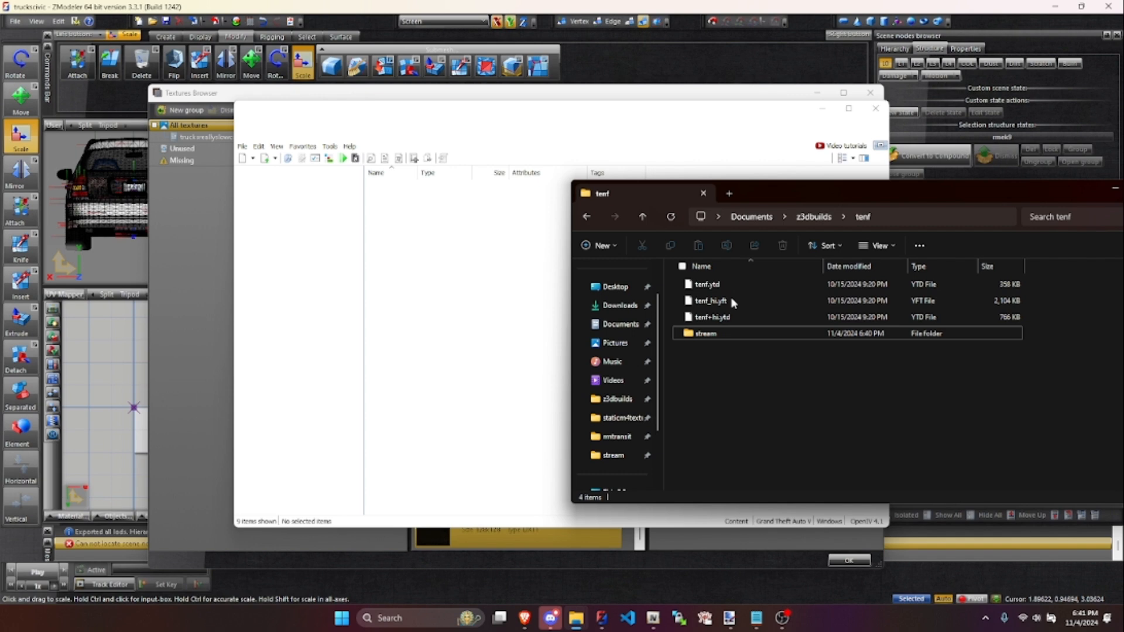
- Move tenf_hi.yft into the stream folder and add the stream folder to OpenIV's location list
{"action": "left_click", "coordinate": [718, 305]}
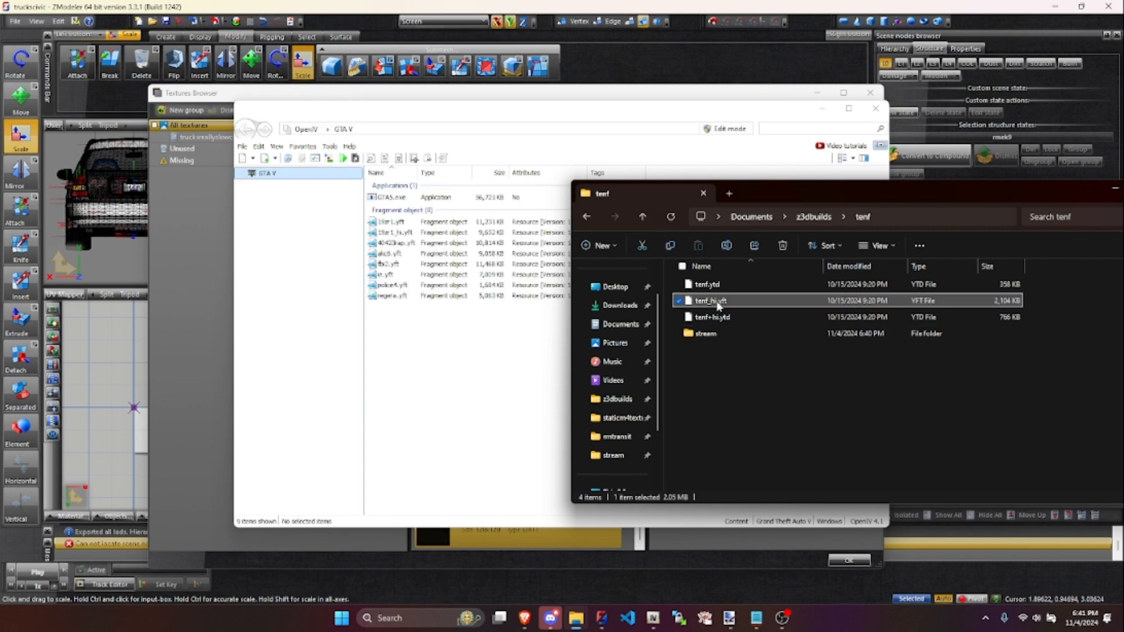
{"action": "left_click_drag", "start_coordinate": [720, 335], "coordinate": [321, 315]}
{"action": "left_click", "coordinate": [710, 319]}
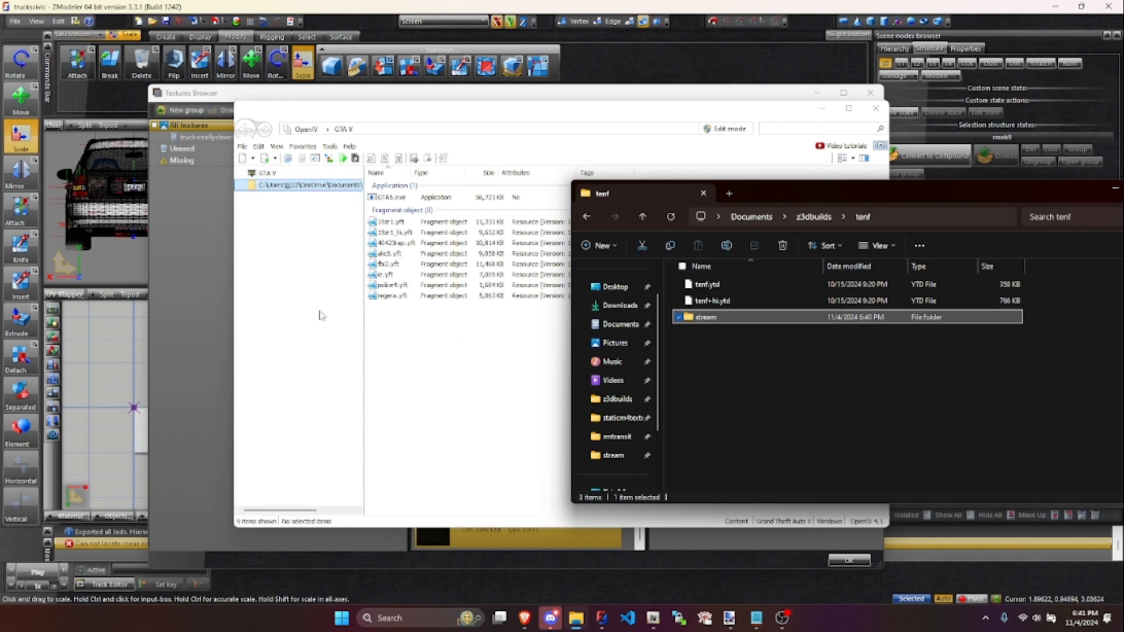
- Turn on edit mode in OpenIV and create a texture dictionary named tenf in the stream folder
{"action": "left_click", "coordinate": [726, 129]}
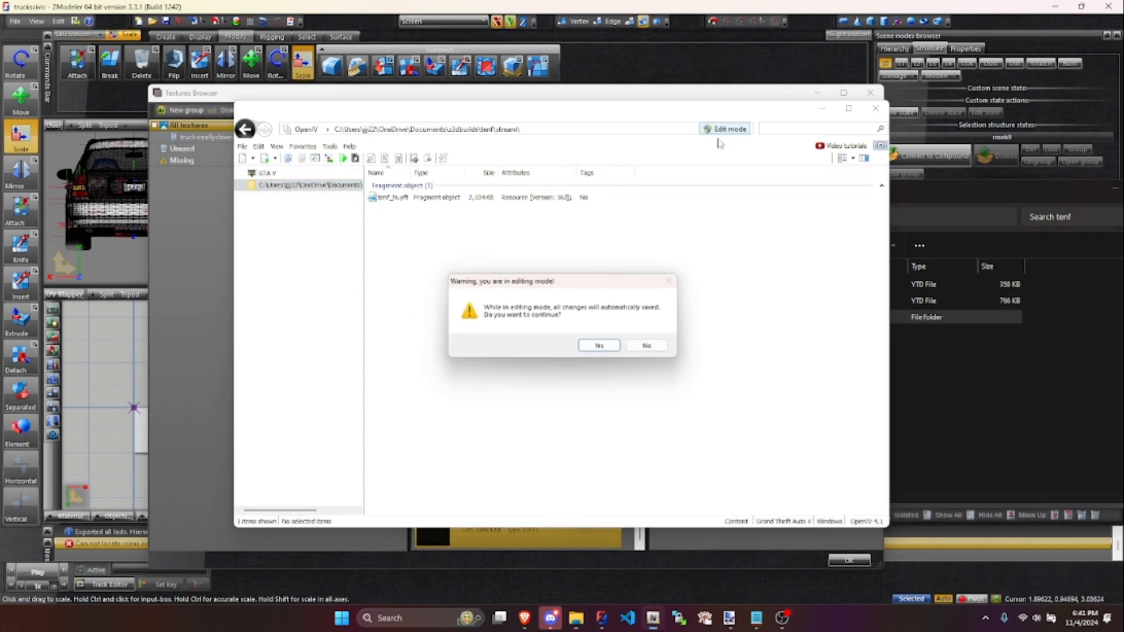
{"action": "left_click", "coordinate": [600, 346]}
{"action": "left_click", "coordinate": [277, 147]}
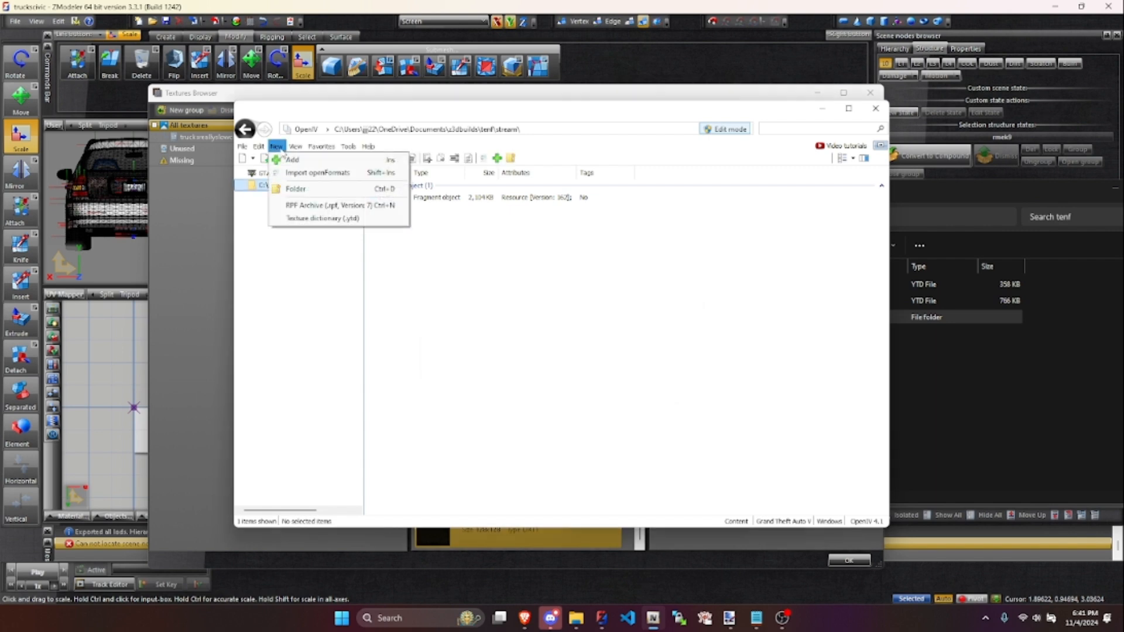
{"action": "left_click", "coordinate": [303, 219]}
{"action": "type", "text": "tenf"}
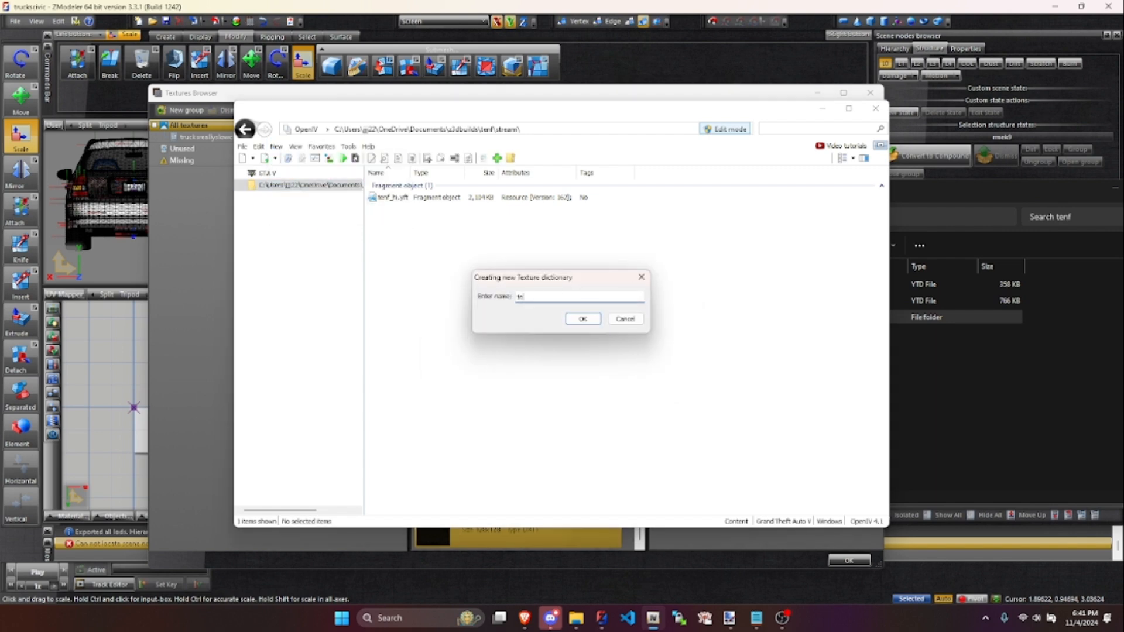
{"action": "key", "text": "Return"}
- Open tenf.ytd in the texture editor and import all images from the rmtransit folder in Downloads
{"action": "double_click", "coordinate": [463, 223]}
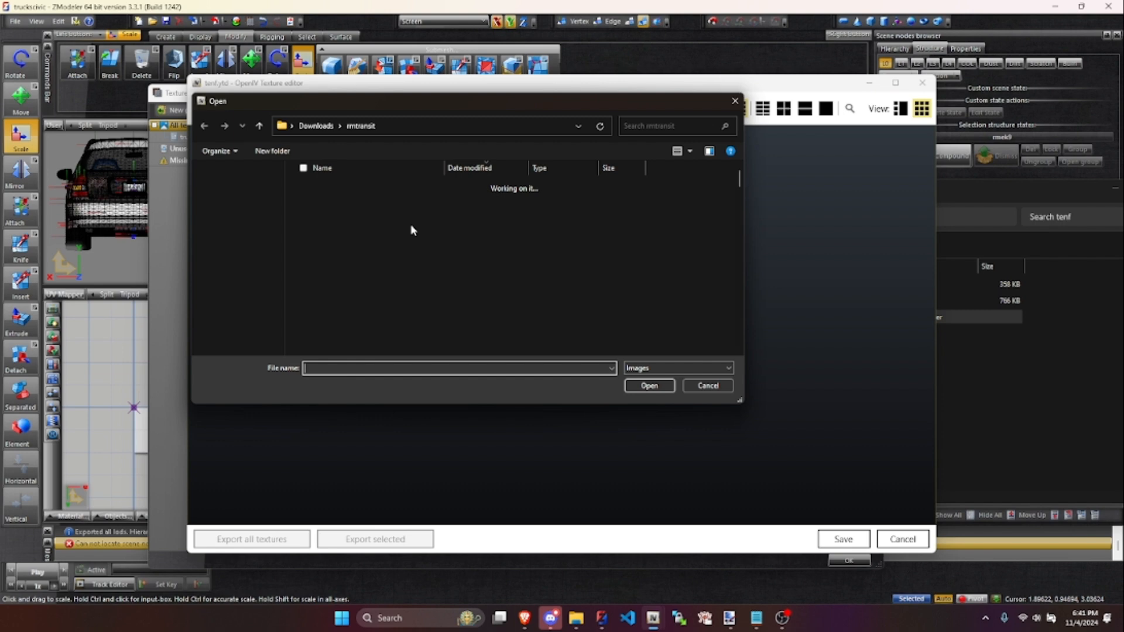
{"action": "left_click_drag", "start_coordinate": [291, 195], "coordinate": [533, 630]}
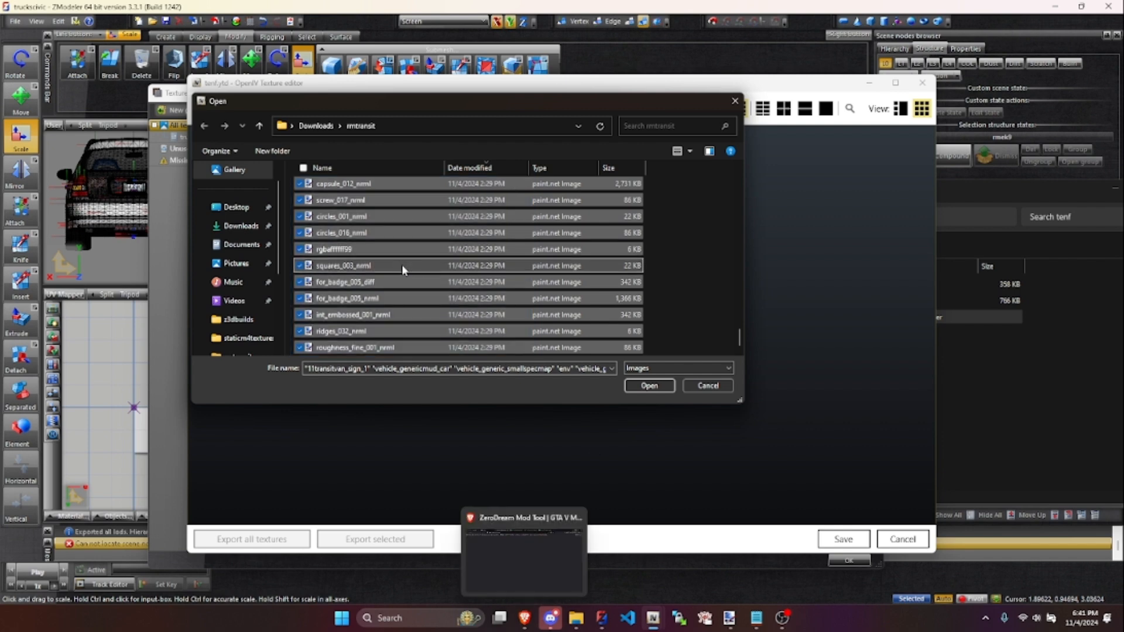
{"action": "left_click", "coordinate": [649, 385]}
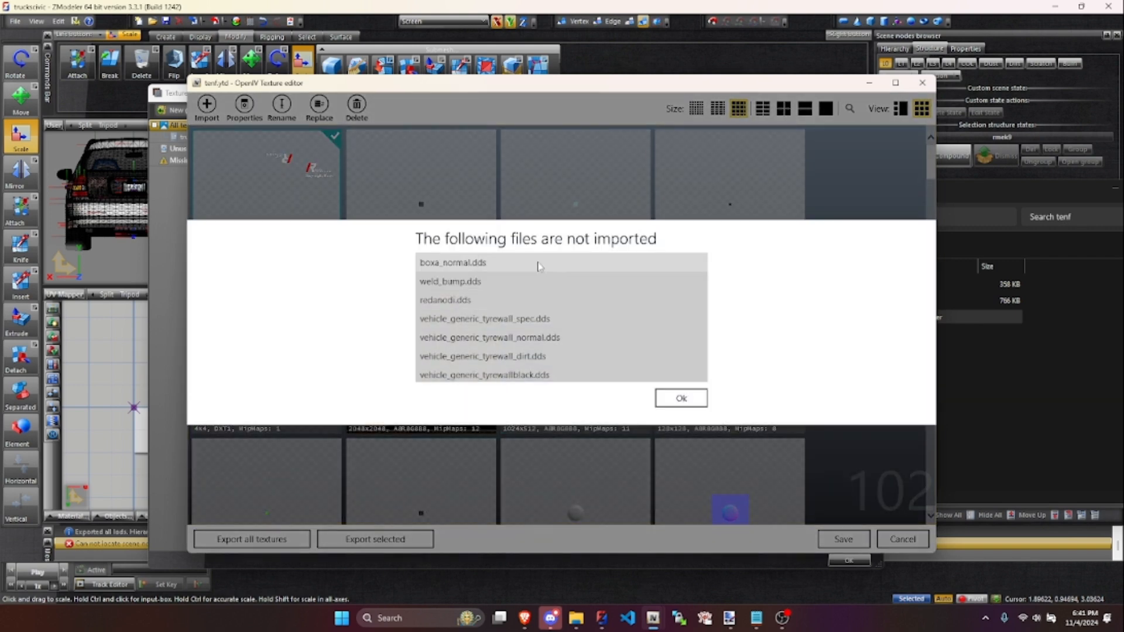
- Review the list of texture files that were not imported, and leave the texture editor without saving
{"action": "left_click_drag", "start_coordinate": [705, 291], "coordinate": [693, 267]}
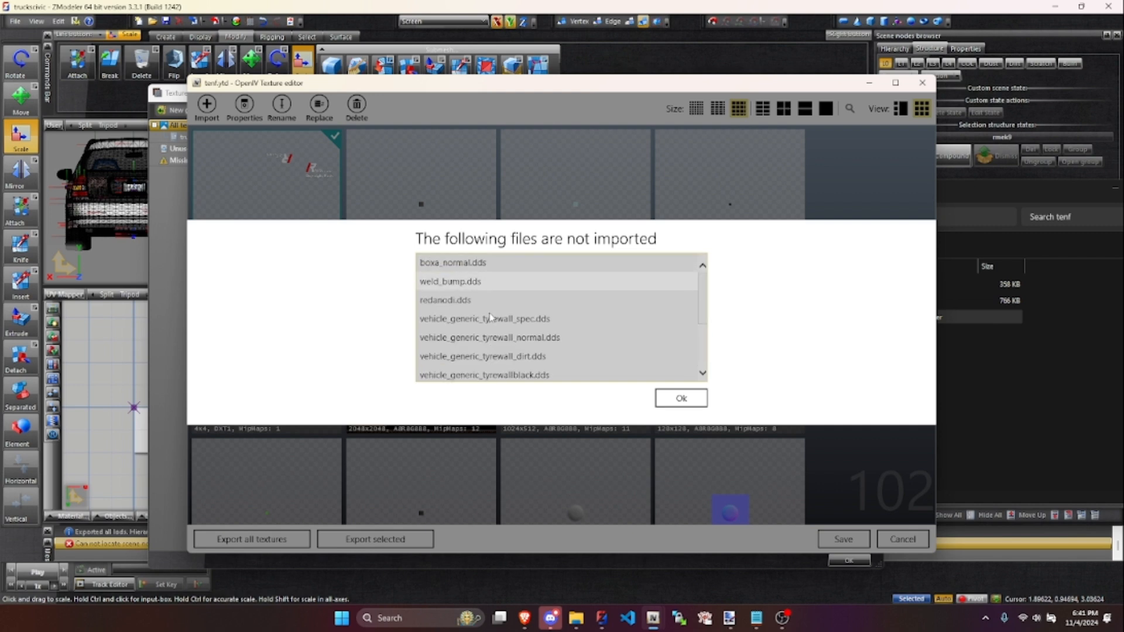
{"action": "scroll", "coordinate": [706, 300], "scroll_direction": "down", "scroll_amount": 2}
{"action": "left_click_drag", "start_coordinate": [683, 398], "coordinate": [632, 403]}
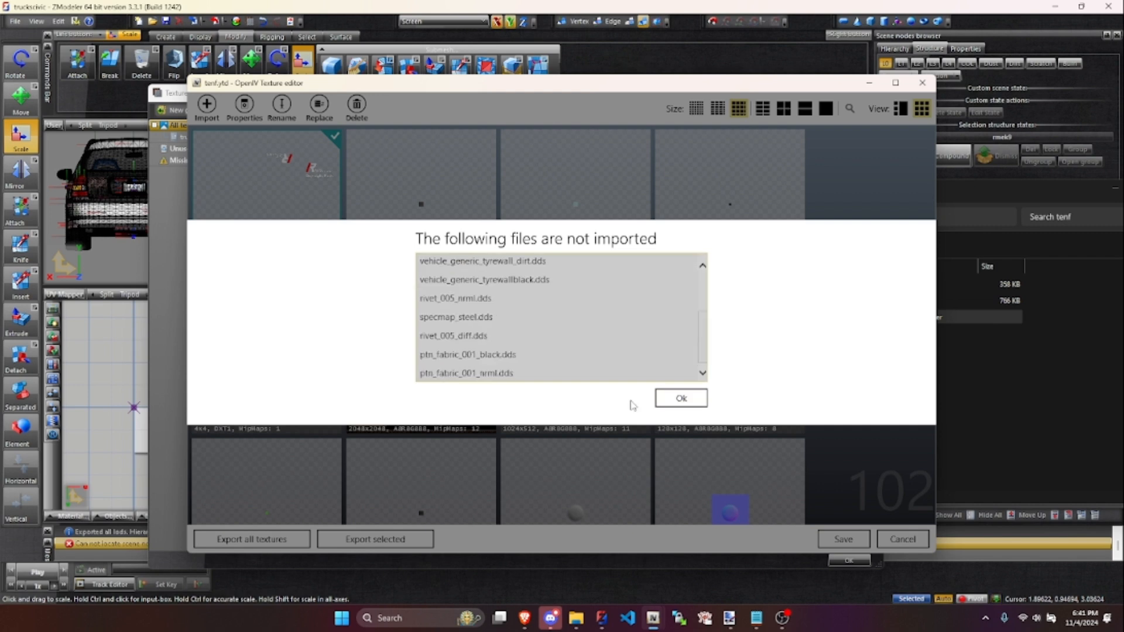
{"action": "left_click", "coordinate": [680, 398]}
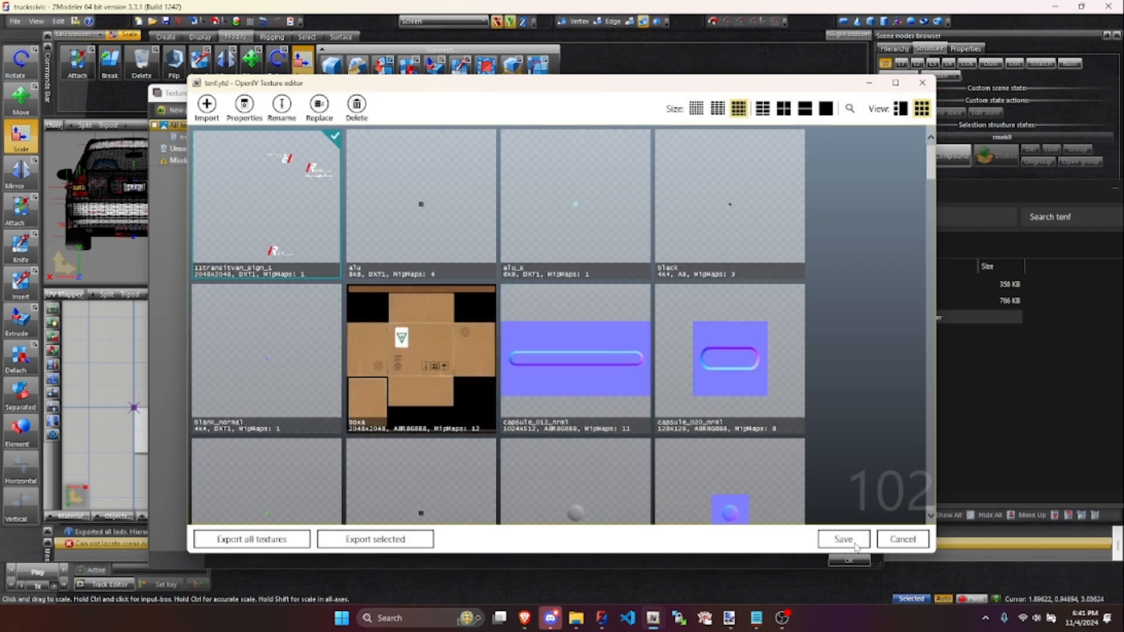
{"action": "left_click", "coordinate": [902, 539]}
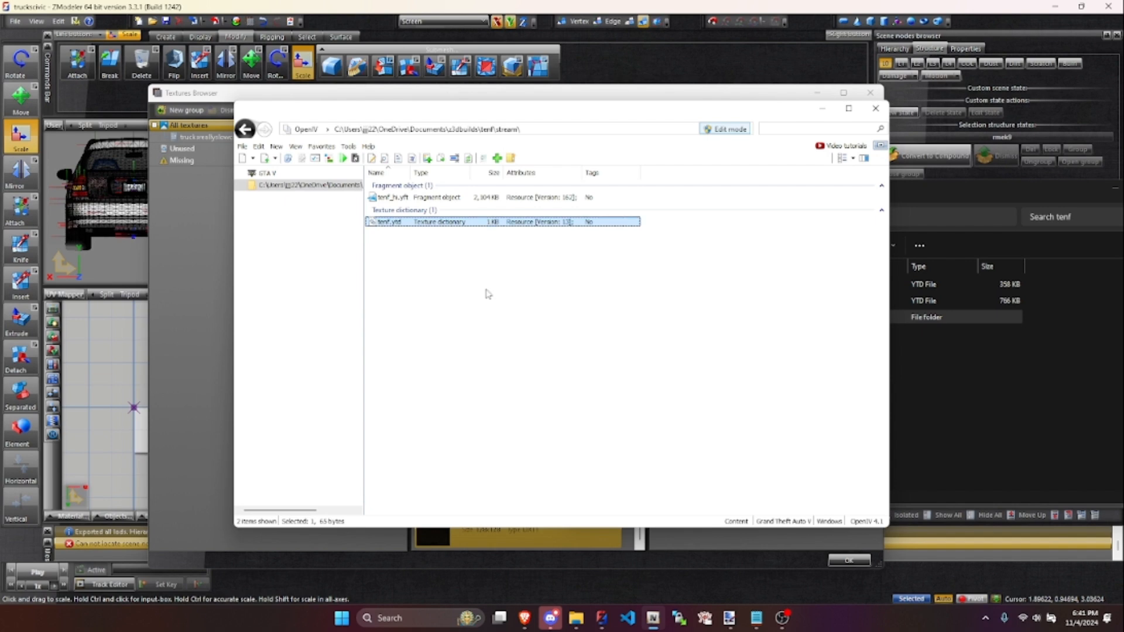
- Close OpenIV, the tenf folder window and the Textures Browser to return to the car model in ZModeler
{"action": "left_click", "coordinate": [875, 108]}
{"action": "left_click_drag", "start_coordinate": [1007, 202], "coordinate": [660, 199]}
{"action": "left_click", "coordinate": [696, 105]}
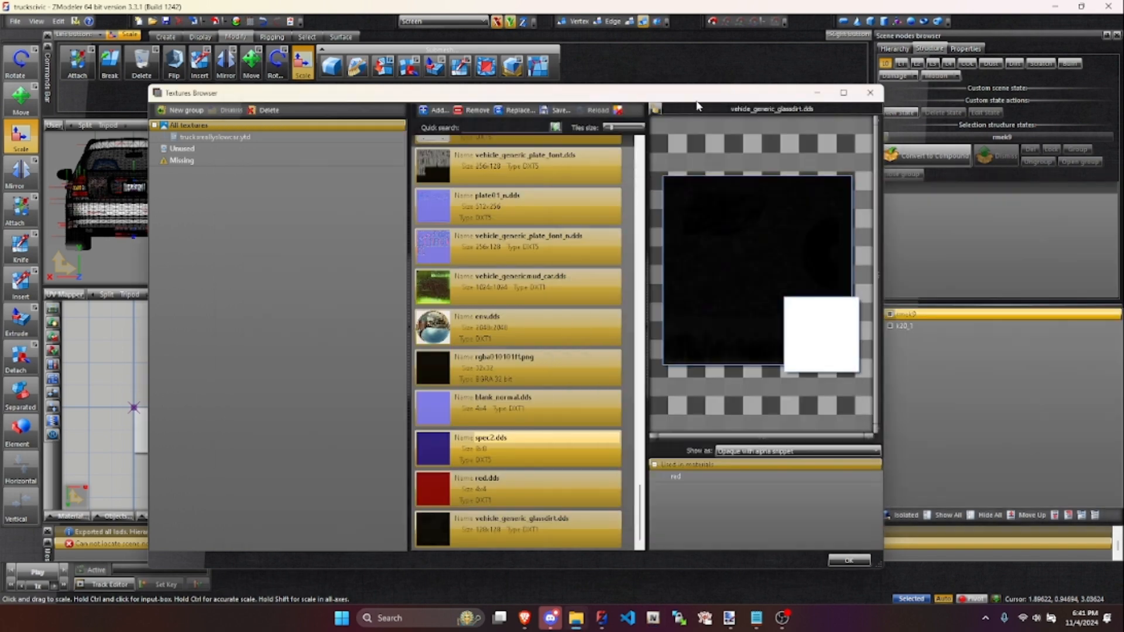
{"action": "left_click", "coordinate": [847, 561]}
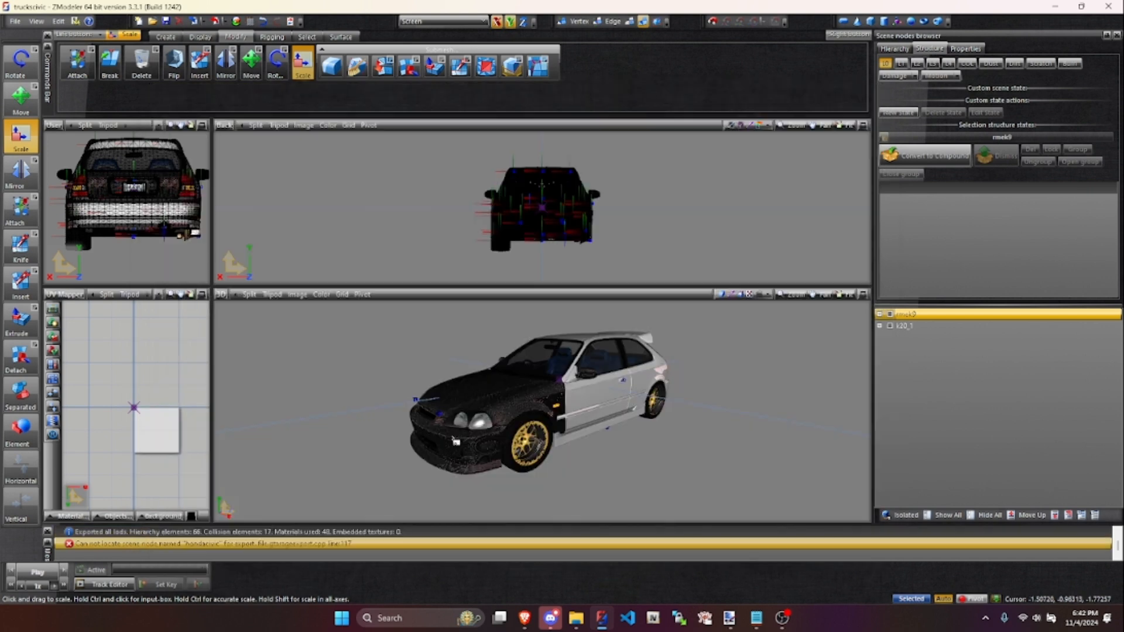
{"action": "middle_click_drag", "start_coordinate": [602, 444], "coordinate": [563, 469]}
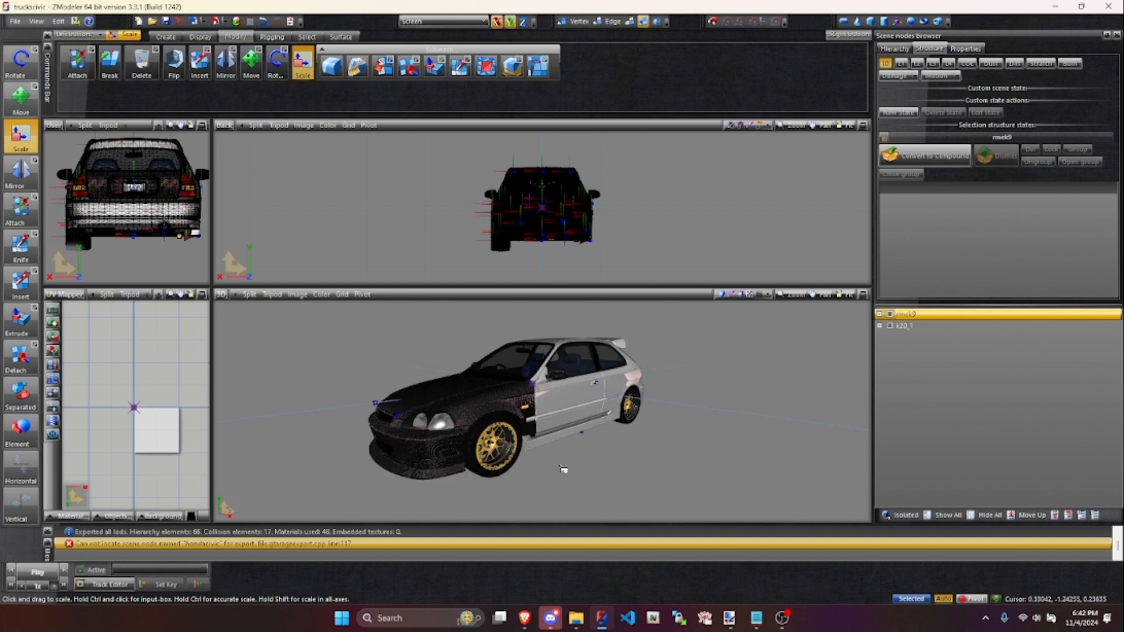